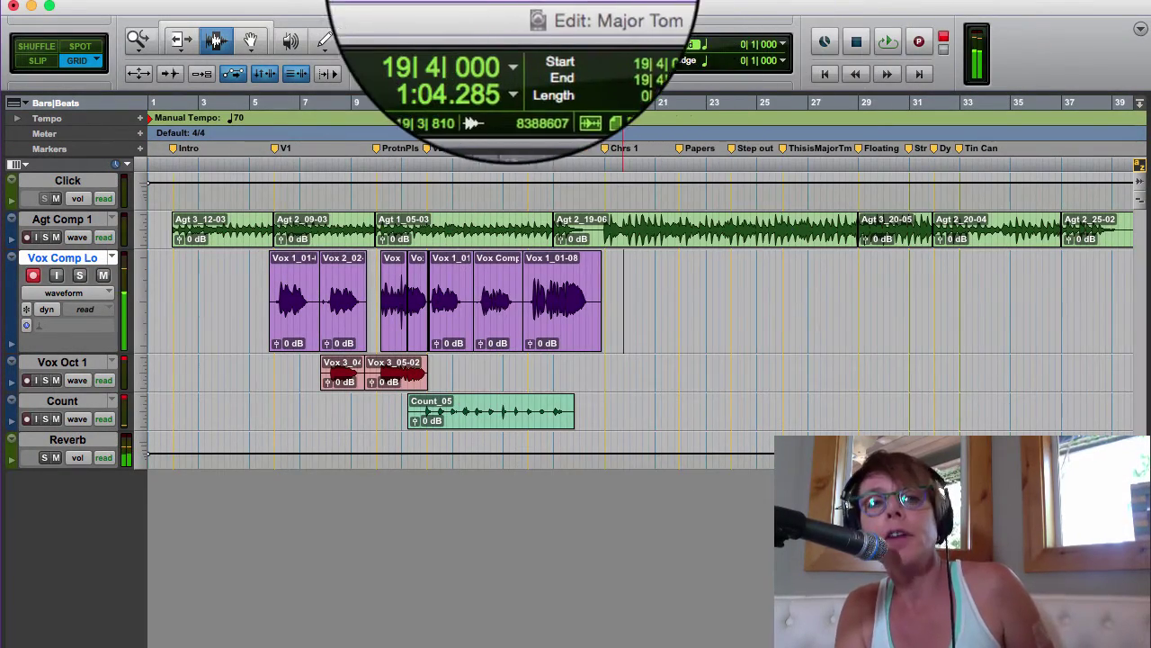
Enable Low Latency Monitoring in the Options menu and confirm it is checked
{"action": "left_click", "coordinate": [503, 2]}
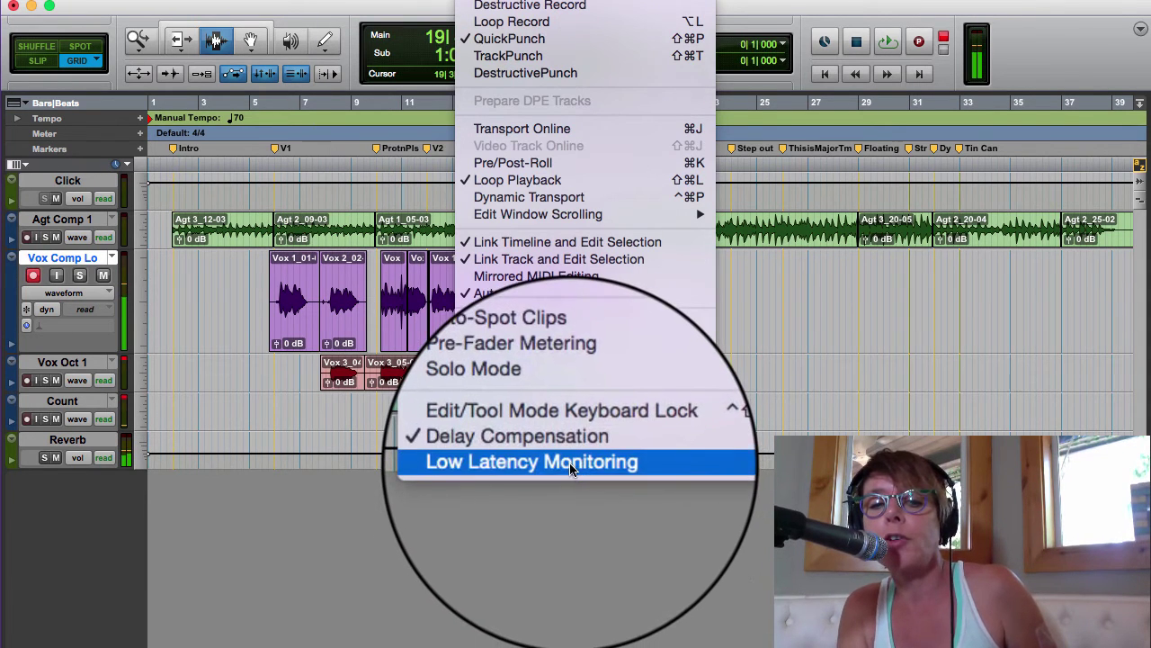
{"action": "left_click", "coordinate": [570, 467]}
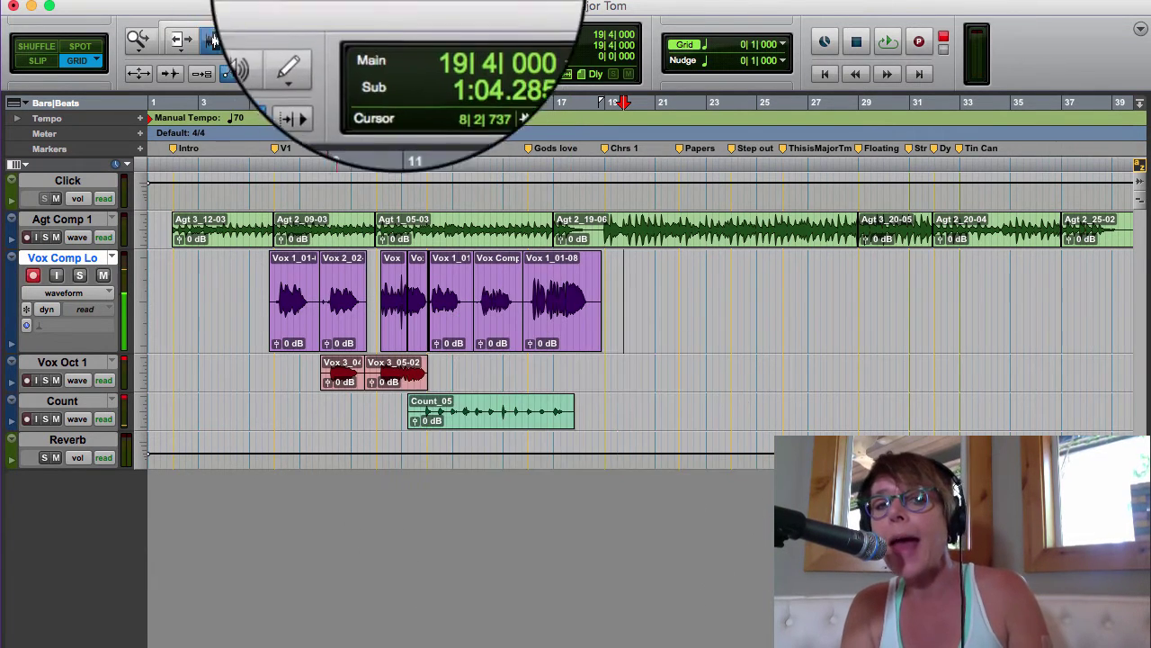
{"action": "left_click", "coordinate": [482, 2]}
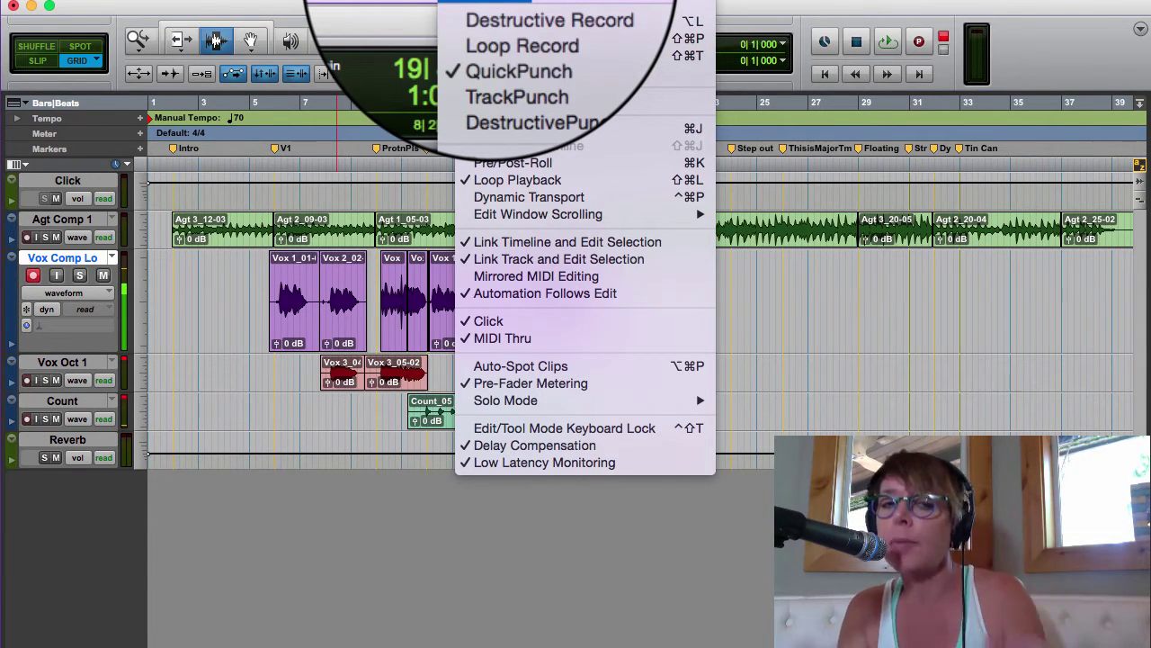
{"action": "key", "text": "Escape"}
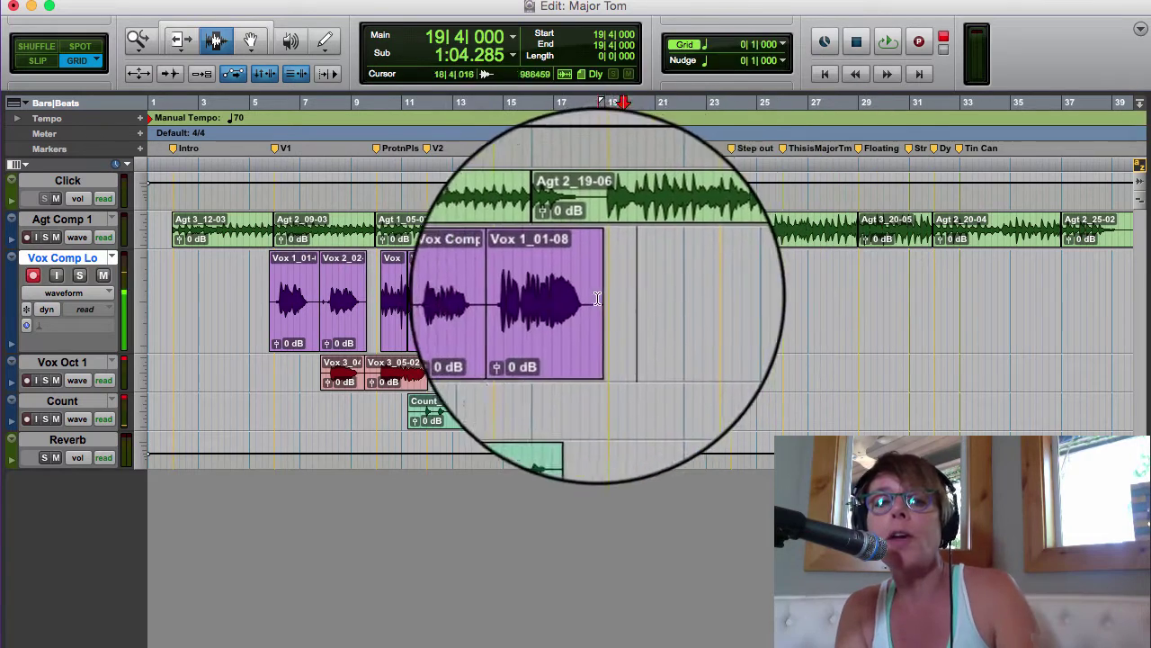
Set the edit position to 18|4 on Agt Comp 1 near Chrs 1, then switch to Safari
{"action": "left_click", "coordinate": [595, 149]}
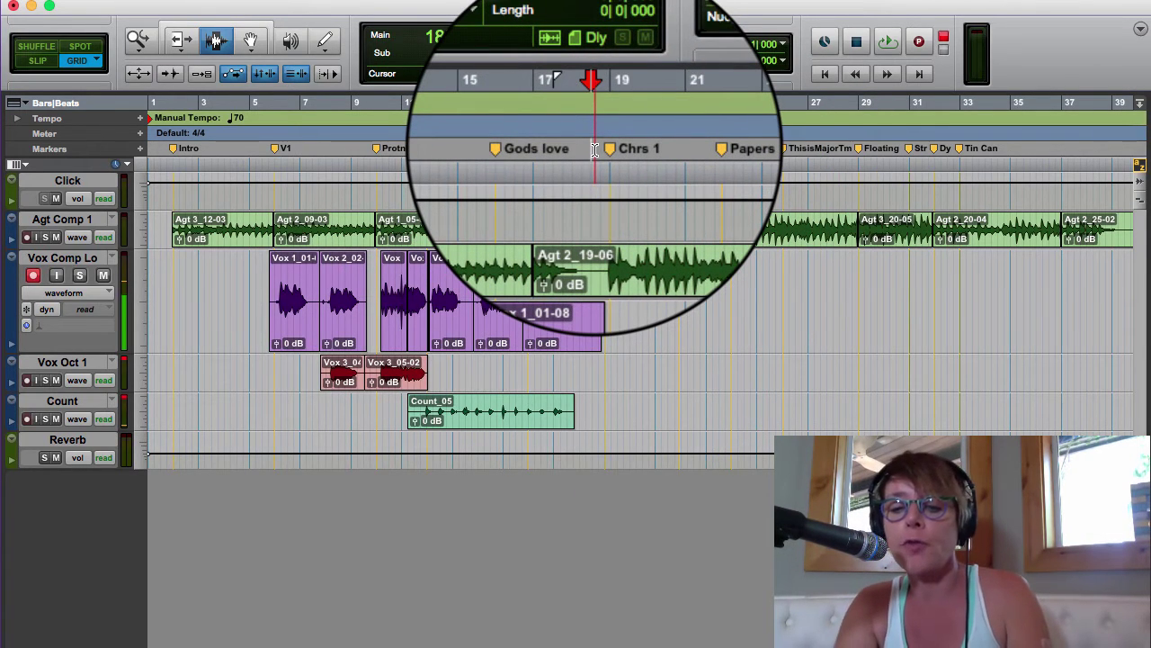
{"action": "key", "text": "super+bracketright"}
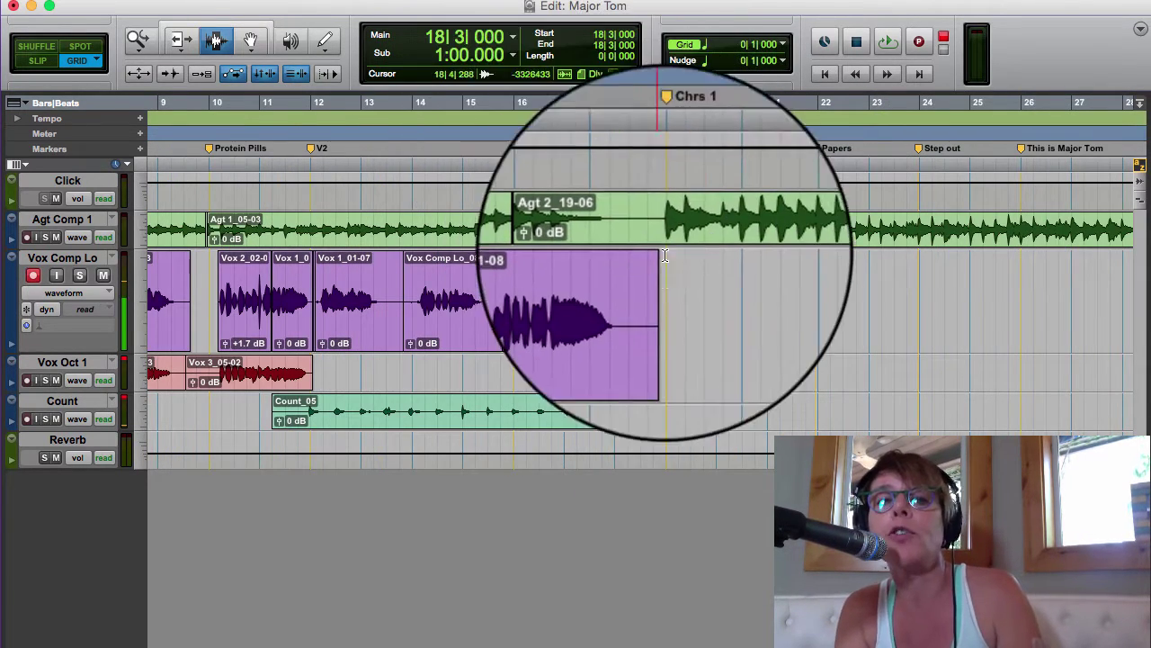
{"action": "left_click", "coordinate": [659, 229]}
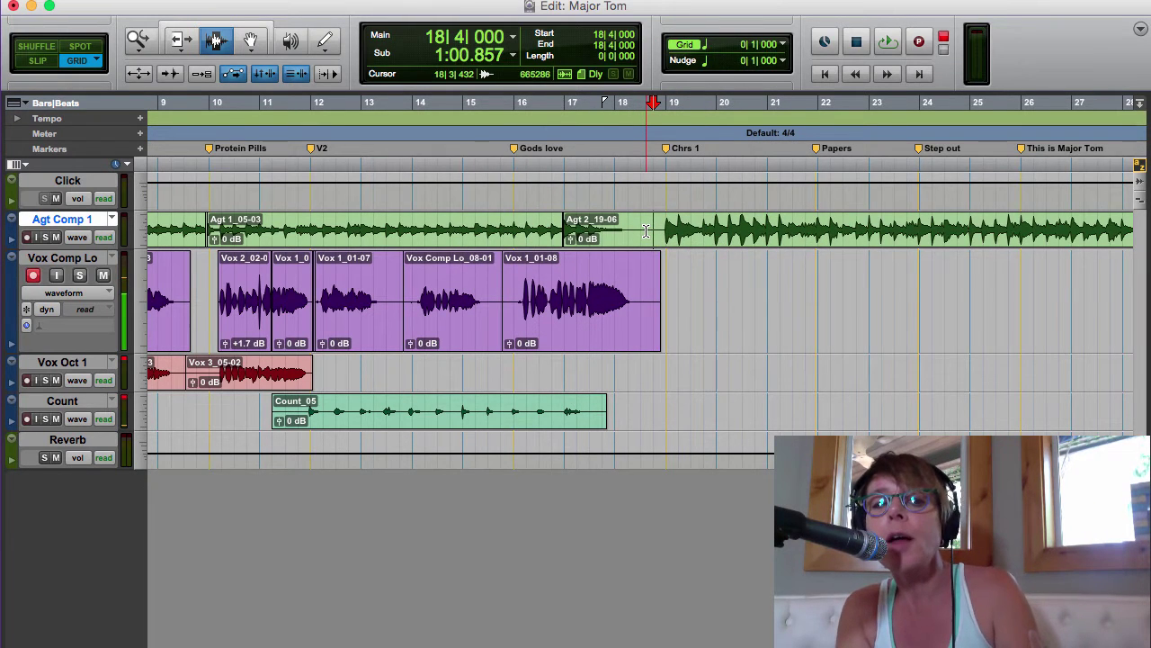
{"action": "key", "text": "super+Tab"}
{"action": "key", "text": "super+Tab"}
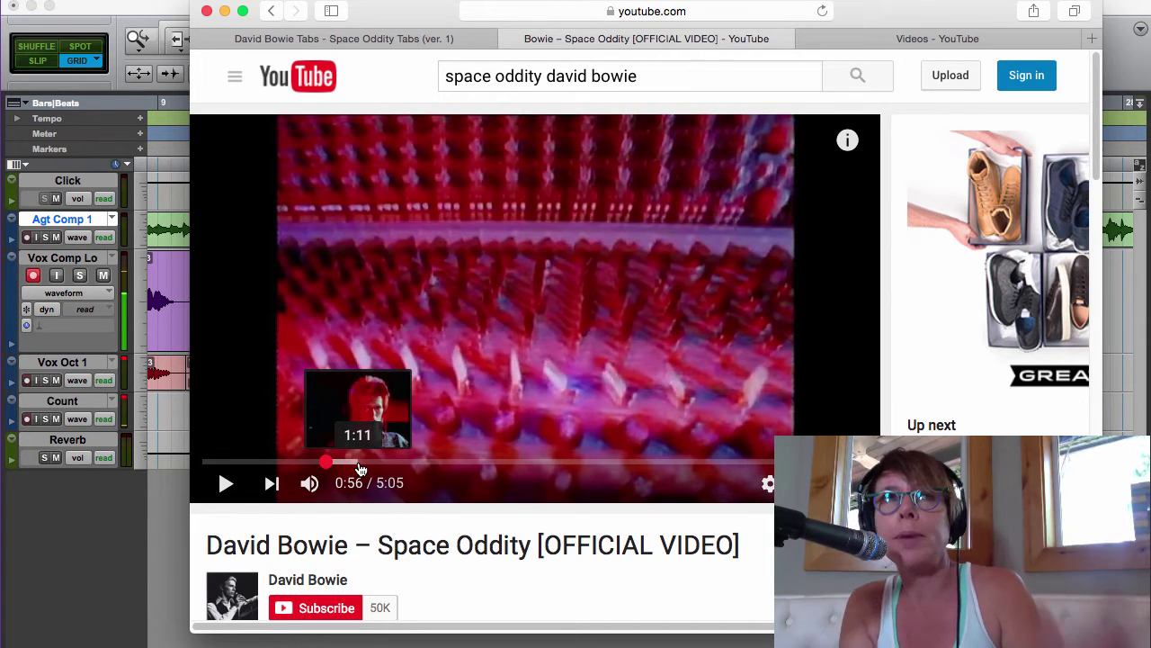
Play the Space Oddity video from about 1:11 to 1:43, then return to Pro Tools
{"action": "left_click", "coordinate": [359, 464]}
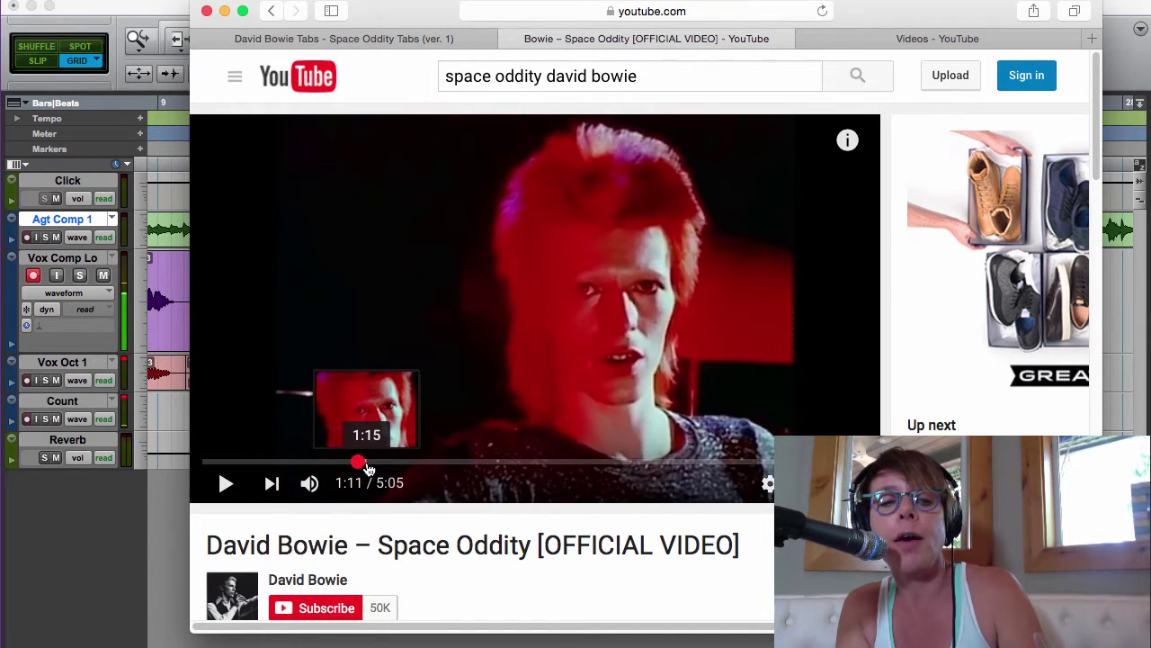
{"action": "left_click", "coordinate": [367, 464]}
{"action": "key", "text": "space"}
{"action": "left_click", "coordinate": [381, 464]}
{"action": "key", "text": "space"}
{"action": "key", "text": "space"}
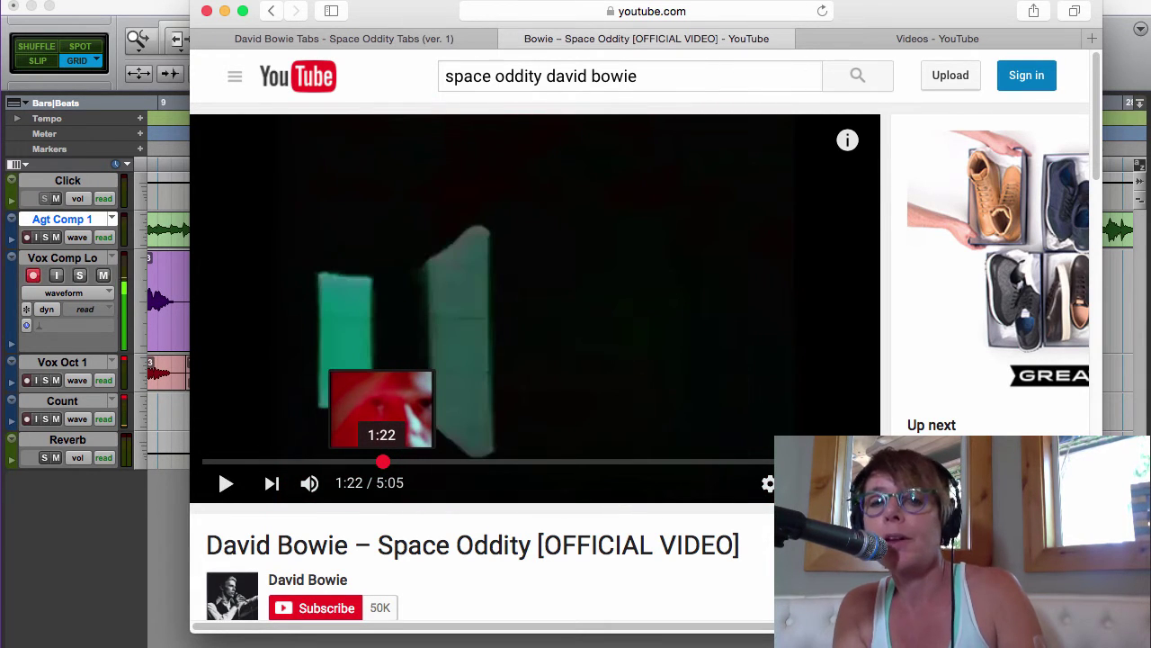
{"action": "key", "text": "space"}
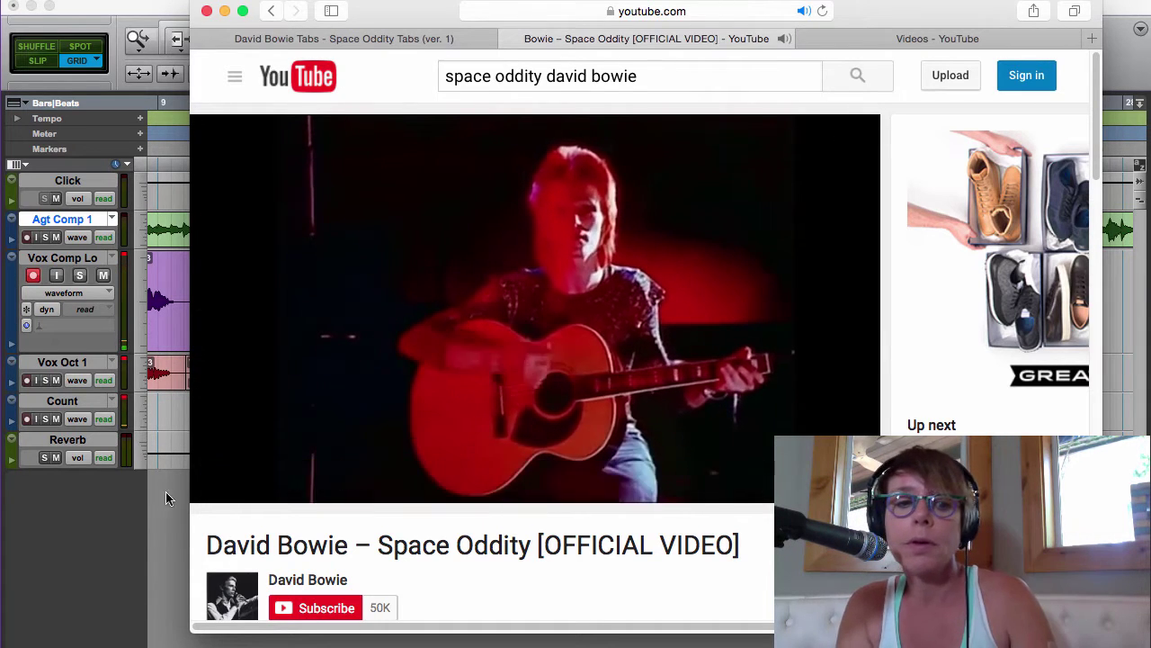
{"action": "left_click", "coordinate": [224, 484]}
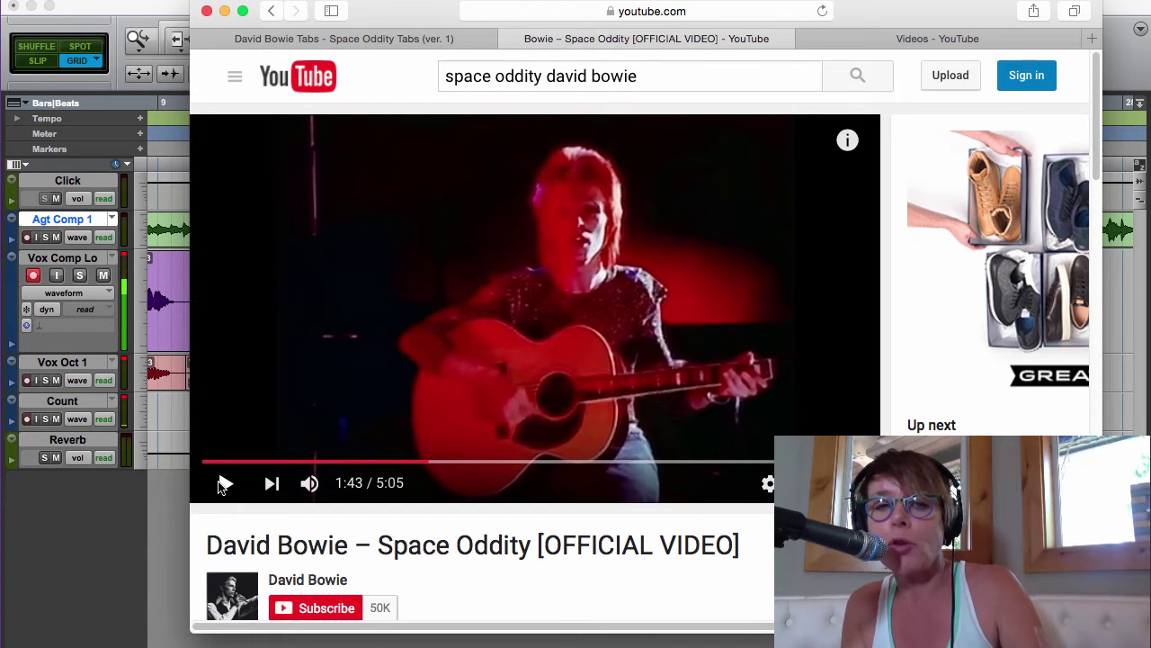
{"action": "key", "text": "super+Tab"}
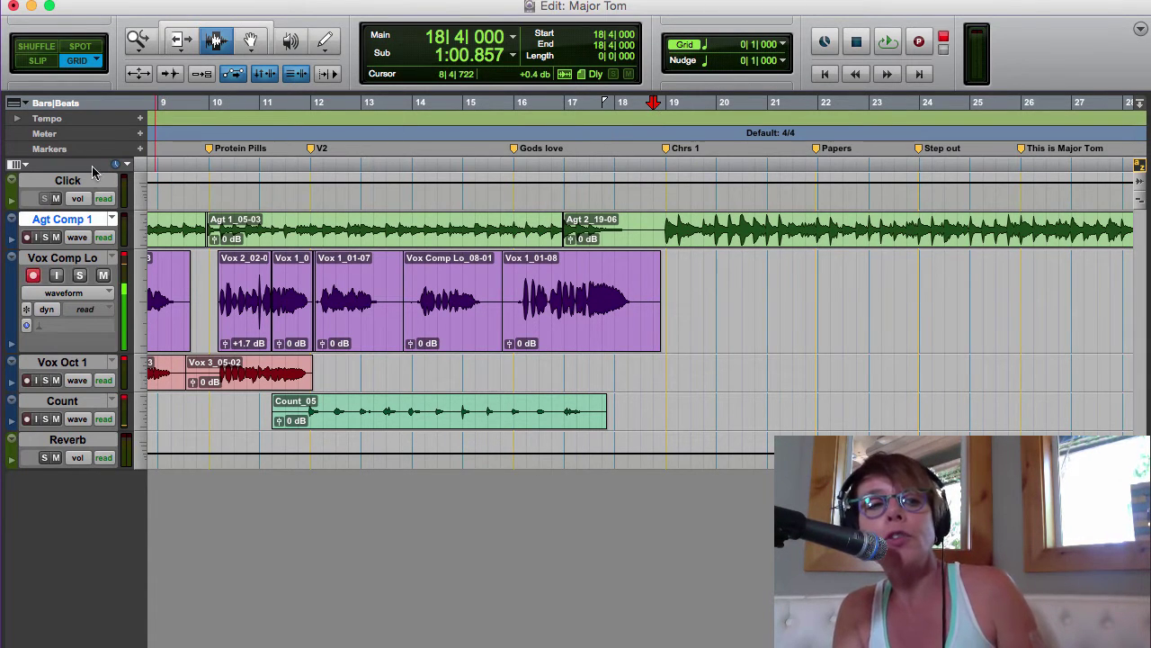
Select the Click track and show the Mix window with Cmd+=
{"action": "left_click", "coordinate": [69, 180]}
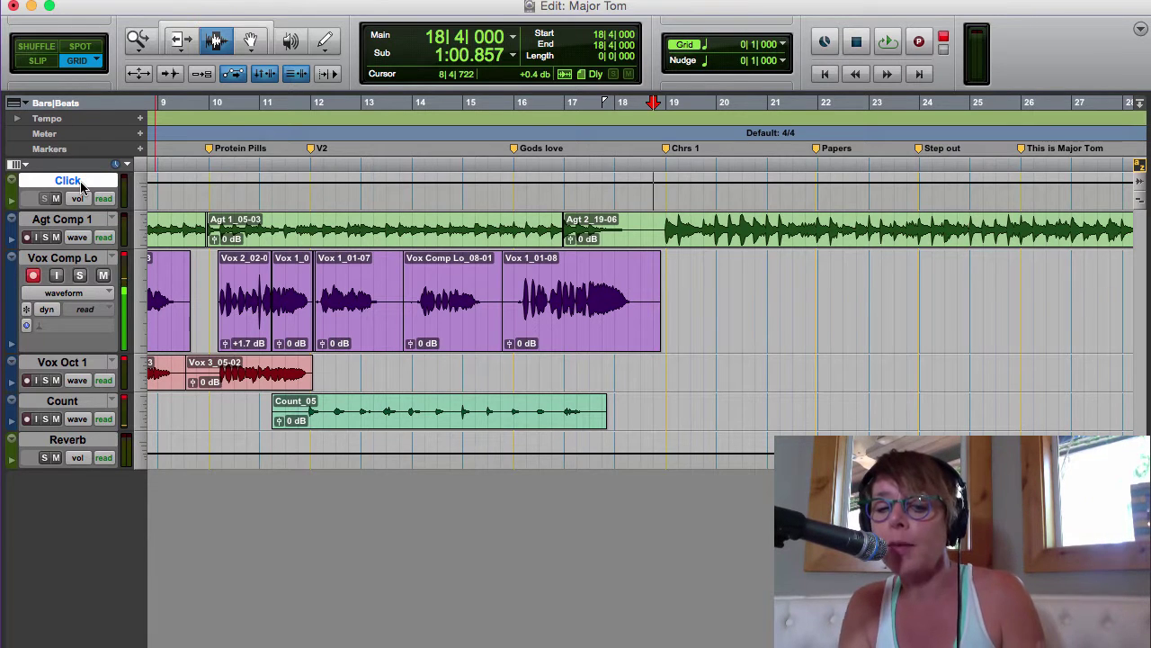
{"action": "key", "text": "super+equal"}
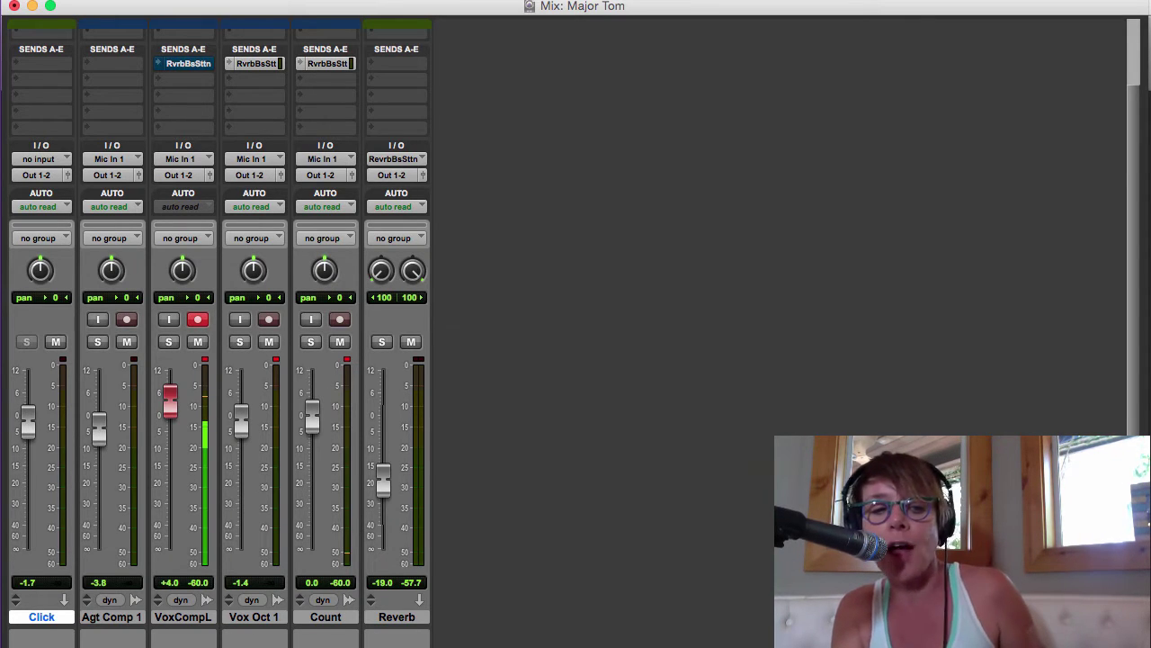
Create a new stereo instrument track after the Click track
{"action": "left_click", "coordinate": [111, 617]}
{"action": "left_click", "coordinate": [40, 617]}
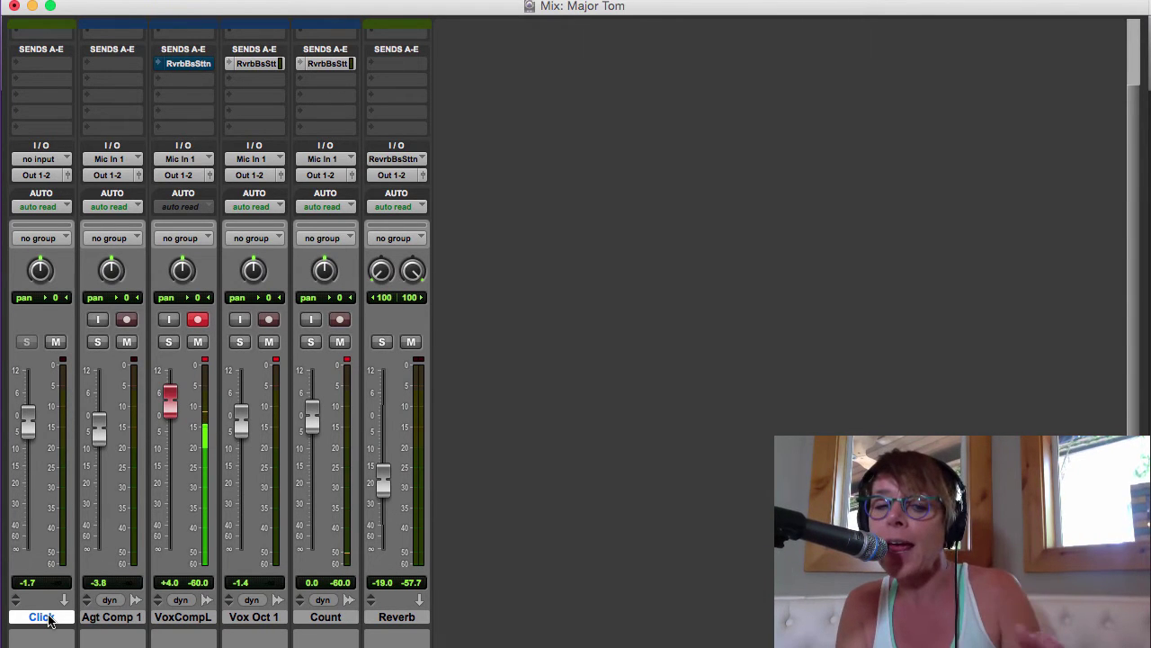
{"action": "key", "text": "super+shift+n"}
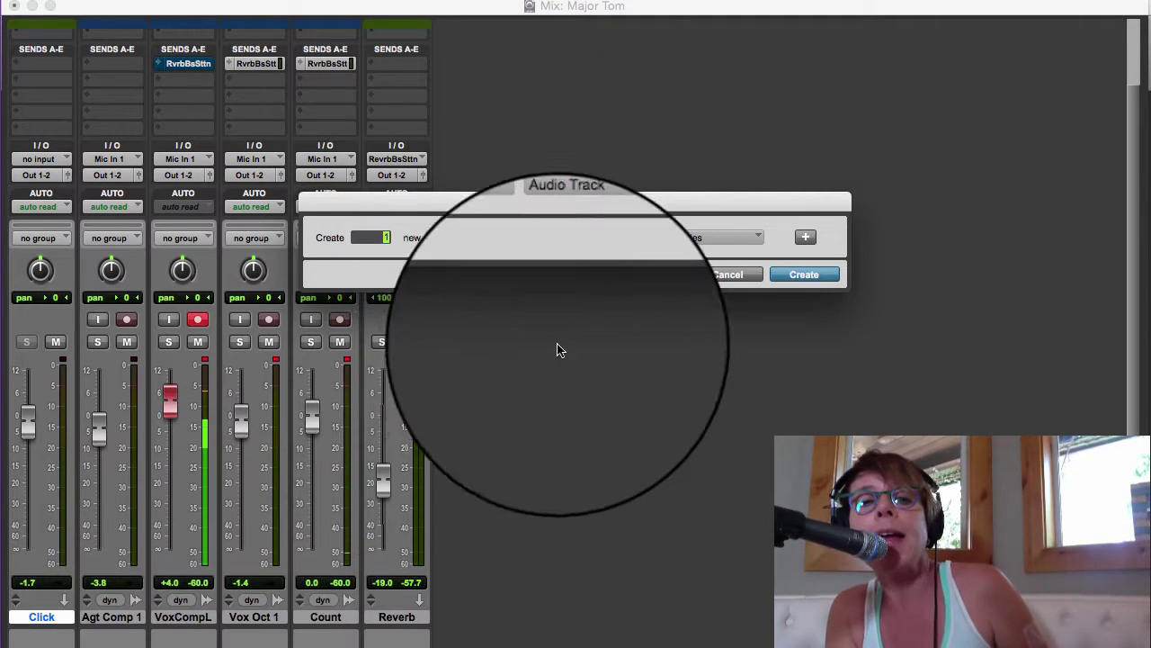
{"action": "left_click", "coordinate": [523, 238]}
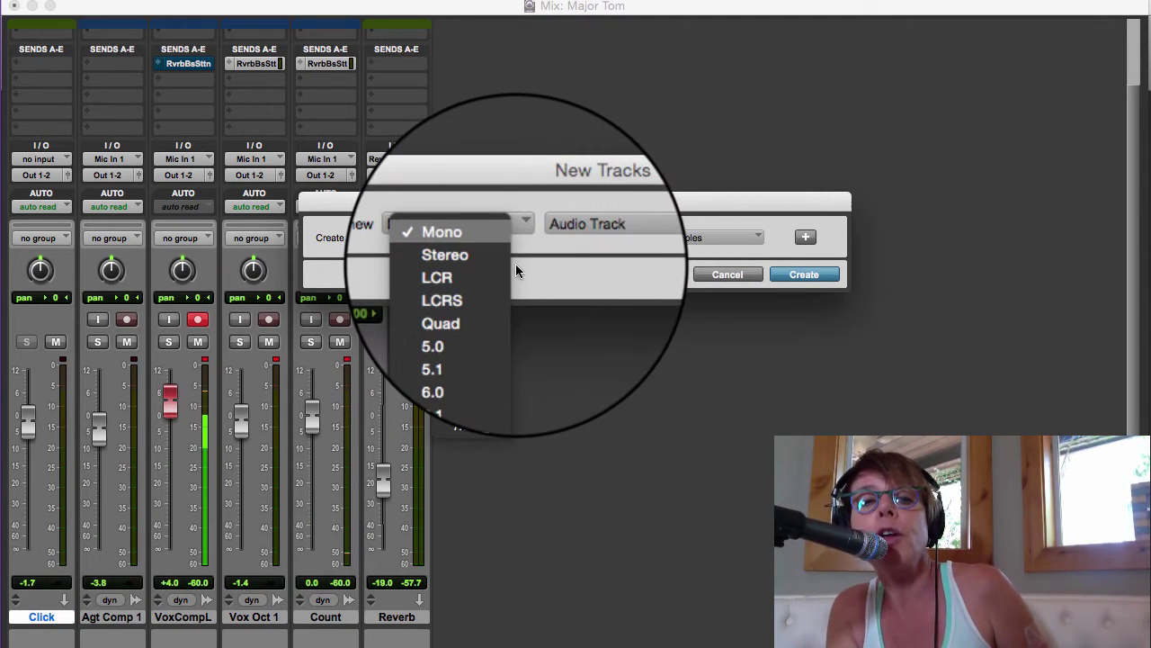
{"action": "left_click", "coordinate": [515, 262]}
{"action": "left_click", "coordinate": [584, 234]}
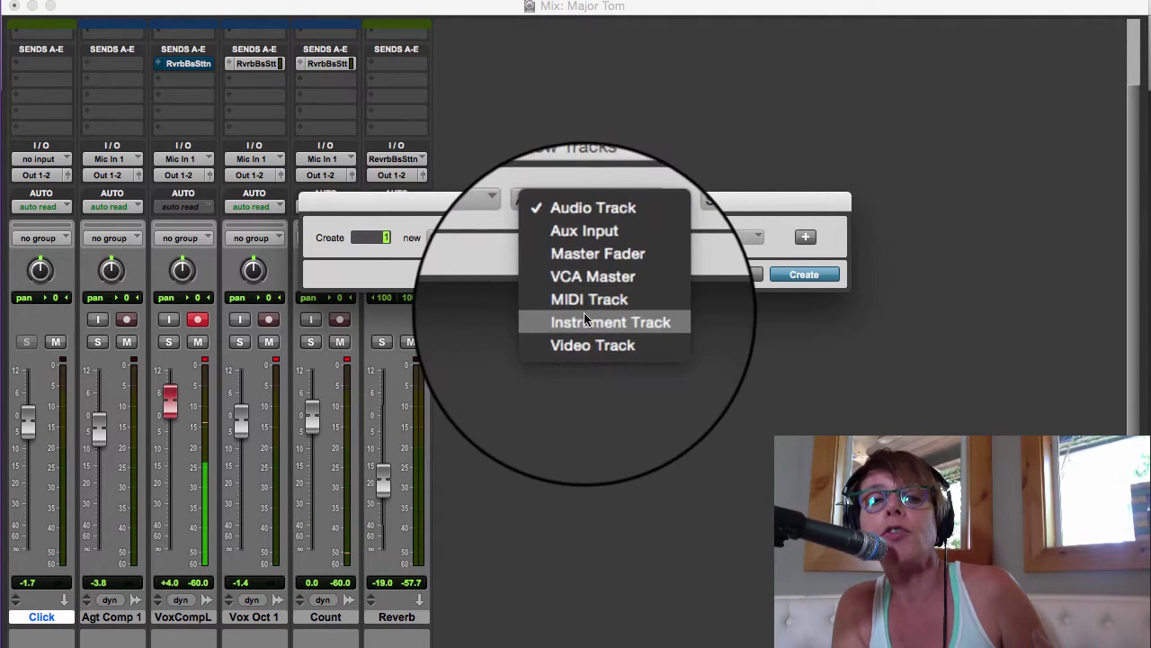
{"action": "left_click", "coordinate": [641, 320]}
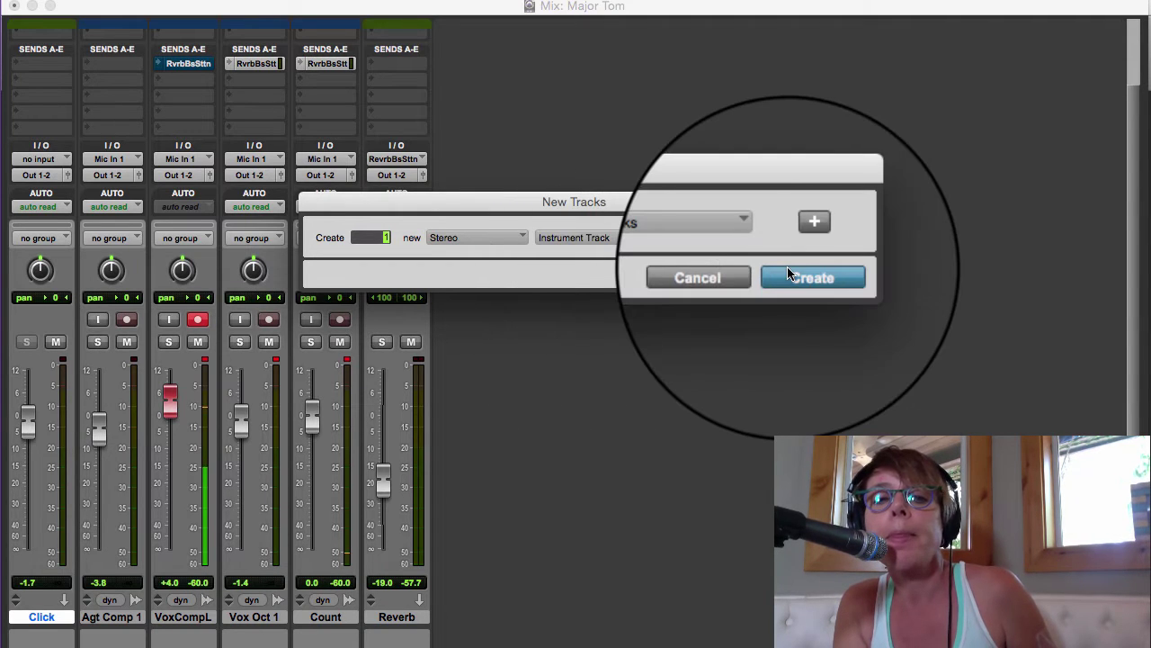
{"action": "left_click", "coordinate": [788, 274]}
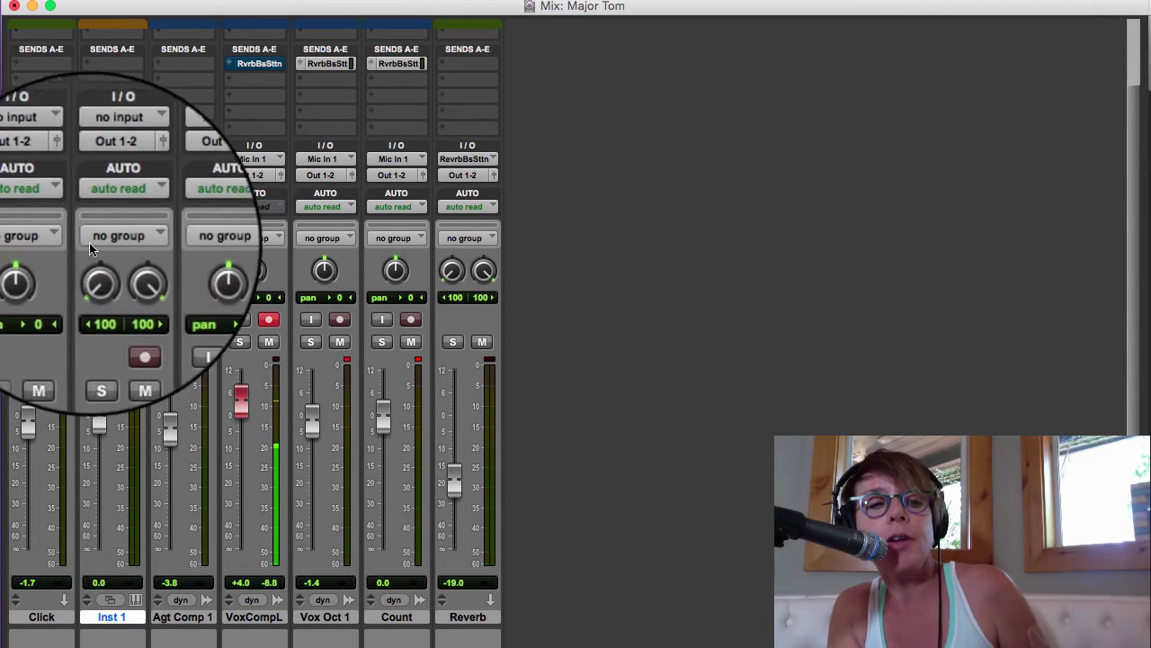
Rename the new Inst 1 track to 'Crash'
{"action": "double_click", "coordinate": [115, 617]}
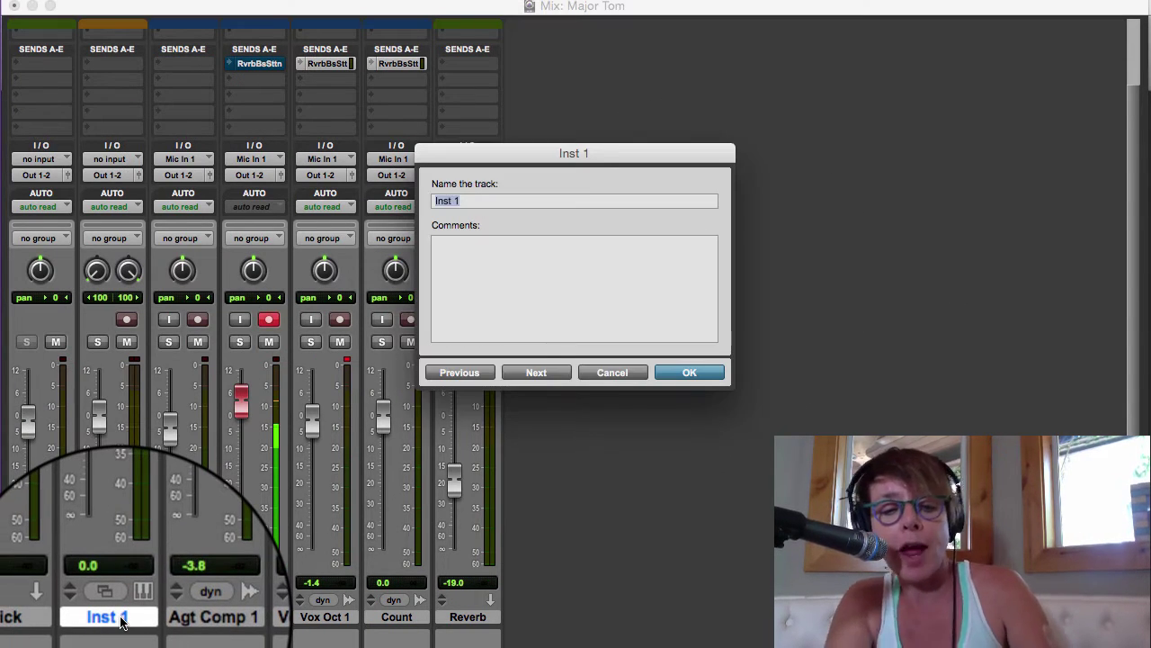
{"action": "type", "text": "Crash"}
{"action": "key", "text": "Return"}
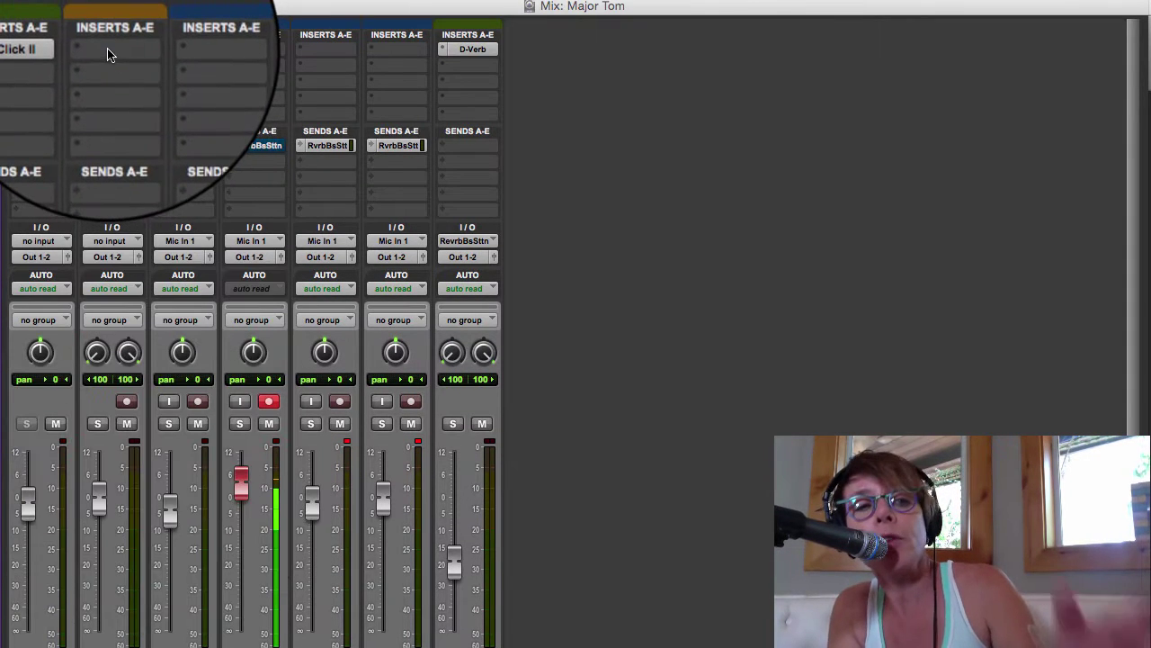
Insert the Xpand!2 stereo instrument plug-in on the Crash track's first insert
{"action": "left_click", "coordinate": [108, 51]}
{"action": "mouse_move", "coordinate": [158, 86]}
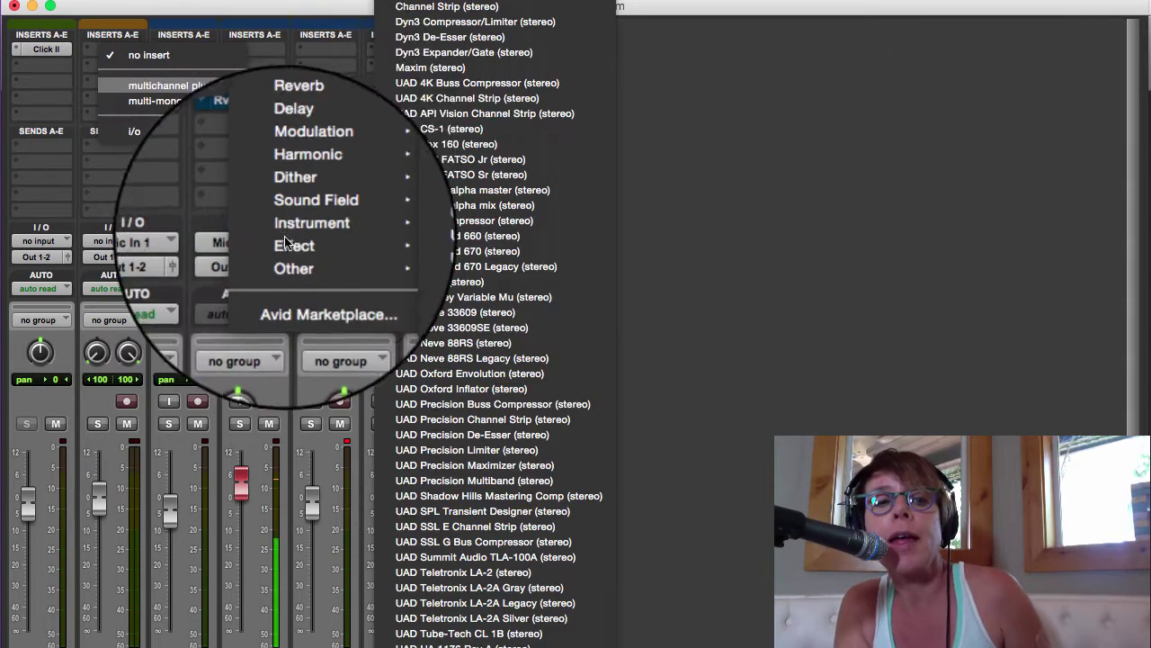
{"action": "mouse_move", "coordinate": [300, 264]}
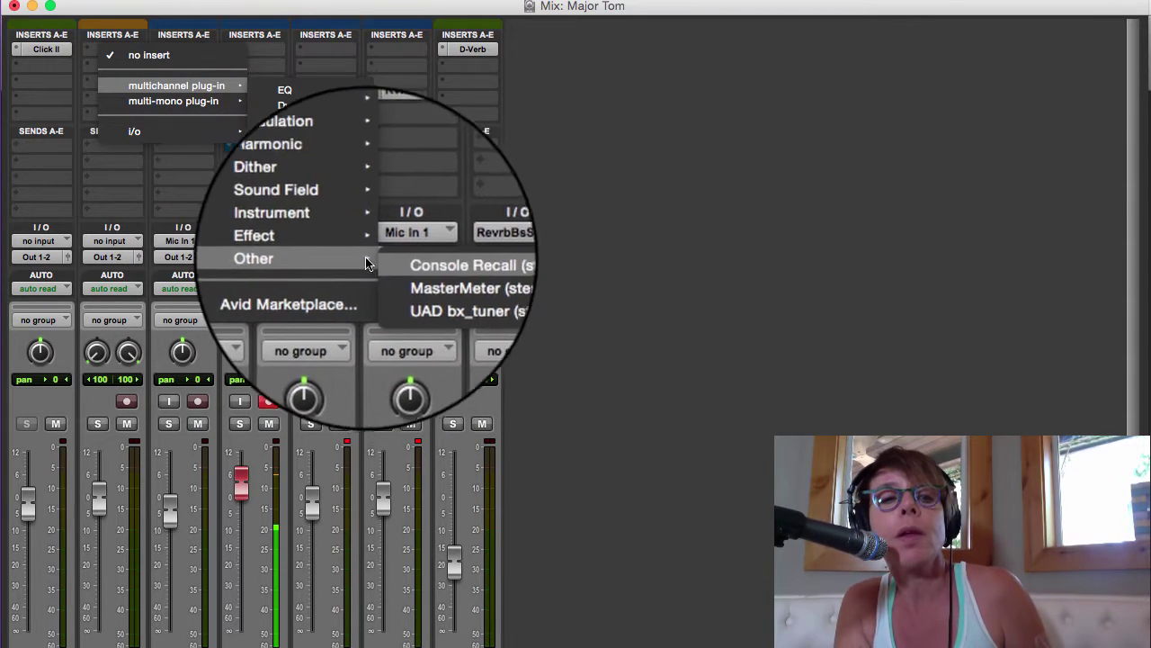
{"action": "mouse_move", "coordinate": [351, 228]}
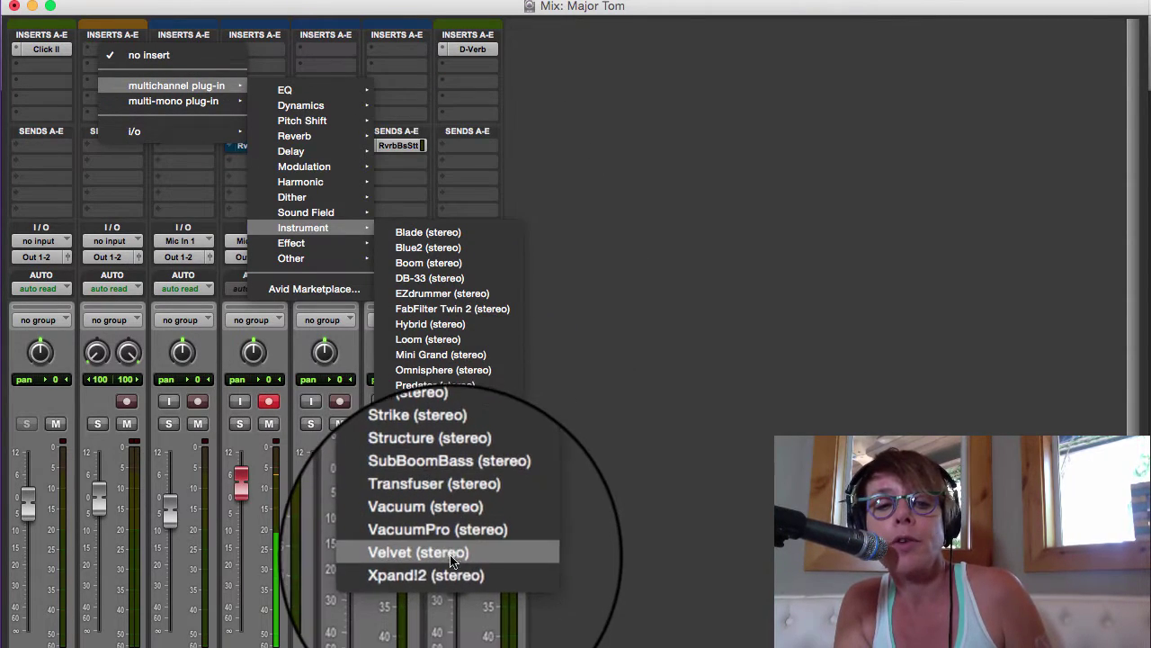
{"action": "left_click", "coordinate": [450, 572]}
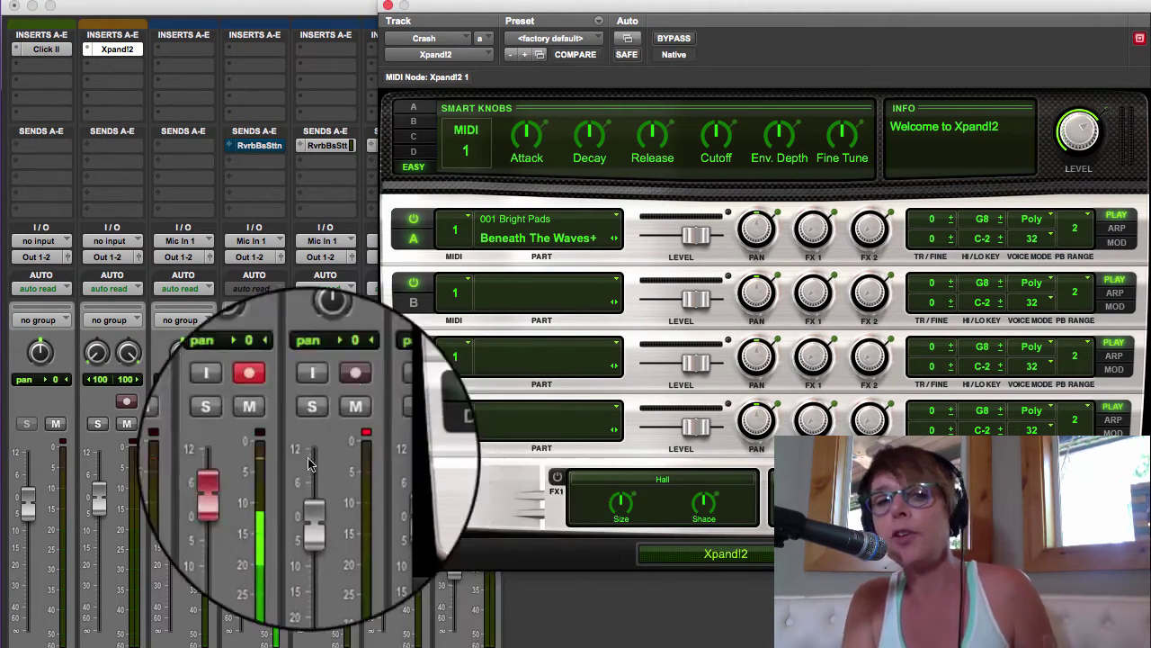
Set Xpand!2 part A to the Crashes Menu drum patch
{"action": "left_click", "coordinate": [530, 220]}
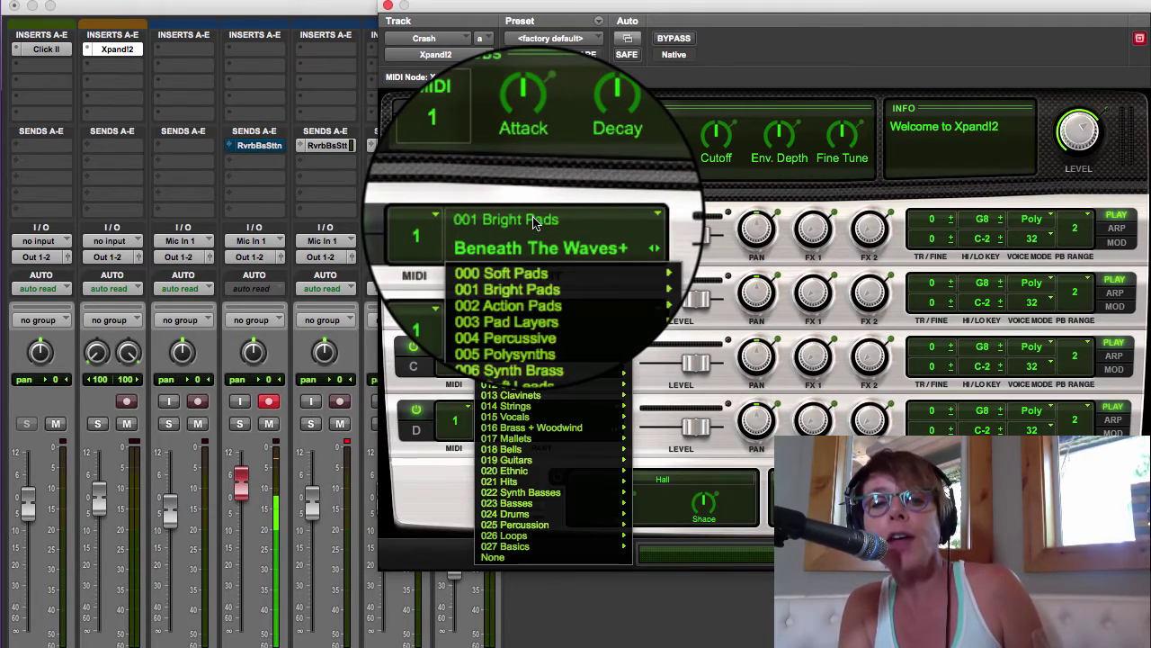
{"action": "mouse_move", "coordinate": [511, 517]}
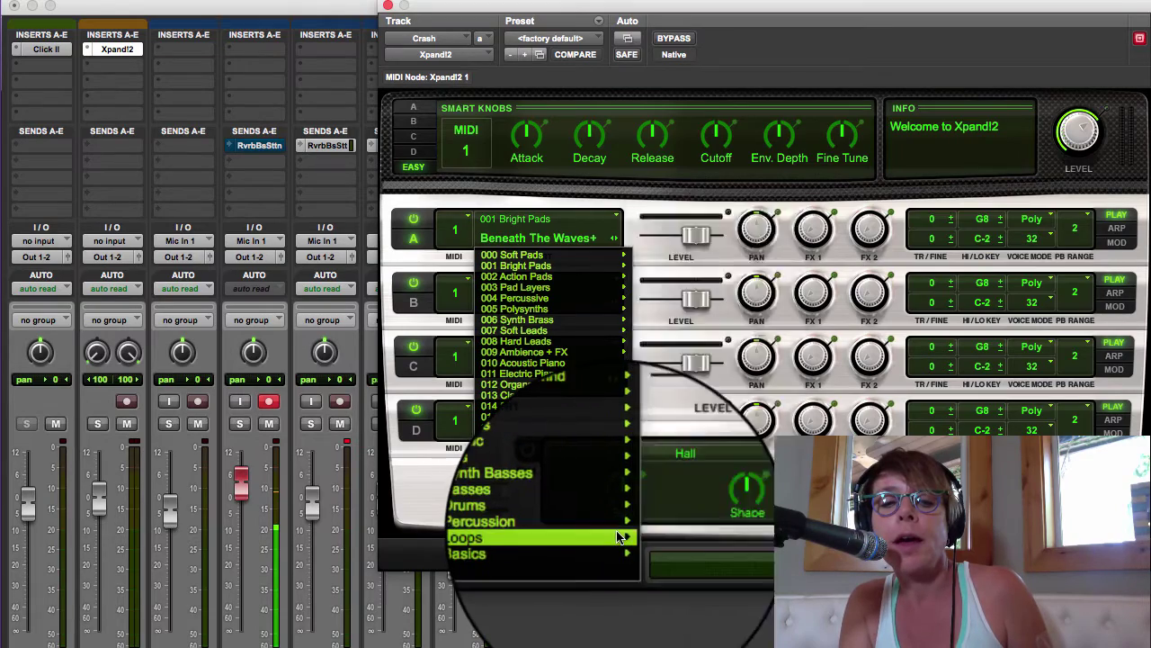
{"action": "mouse_move", "coordinate": [627, 539]}
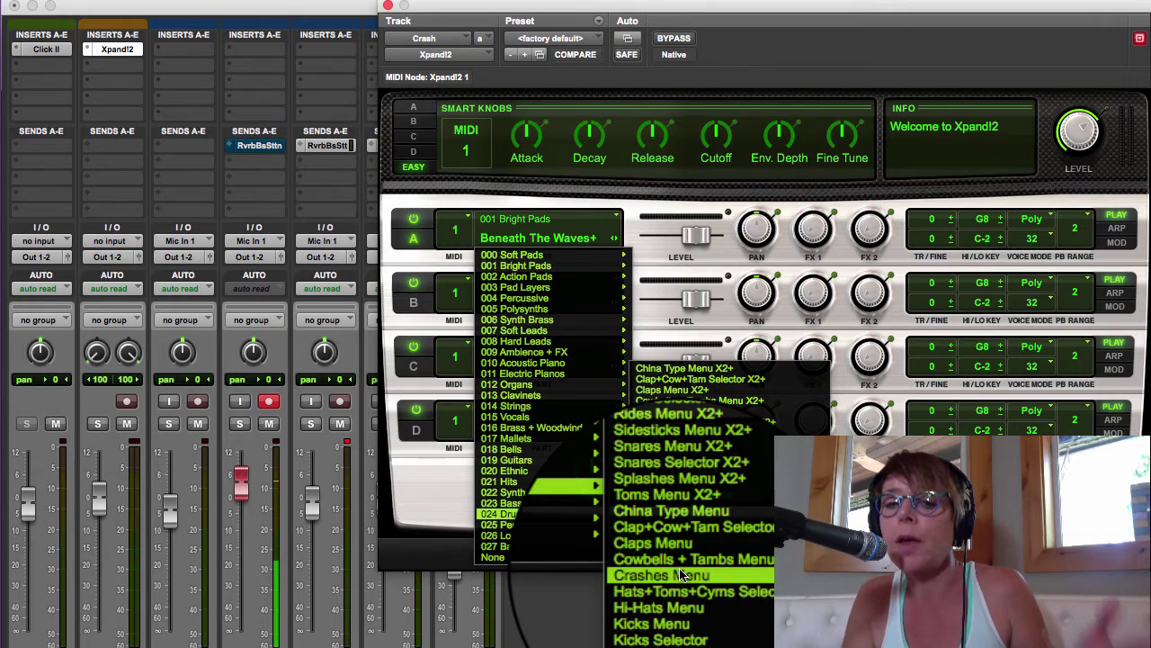
{"action": "left_click", "coordinate": [769, 40]}
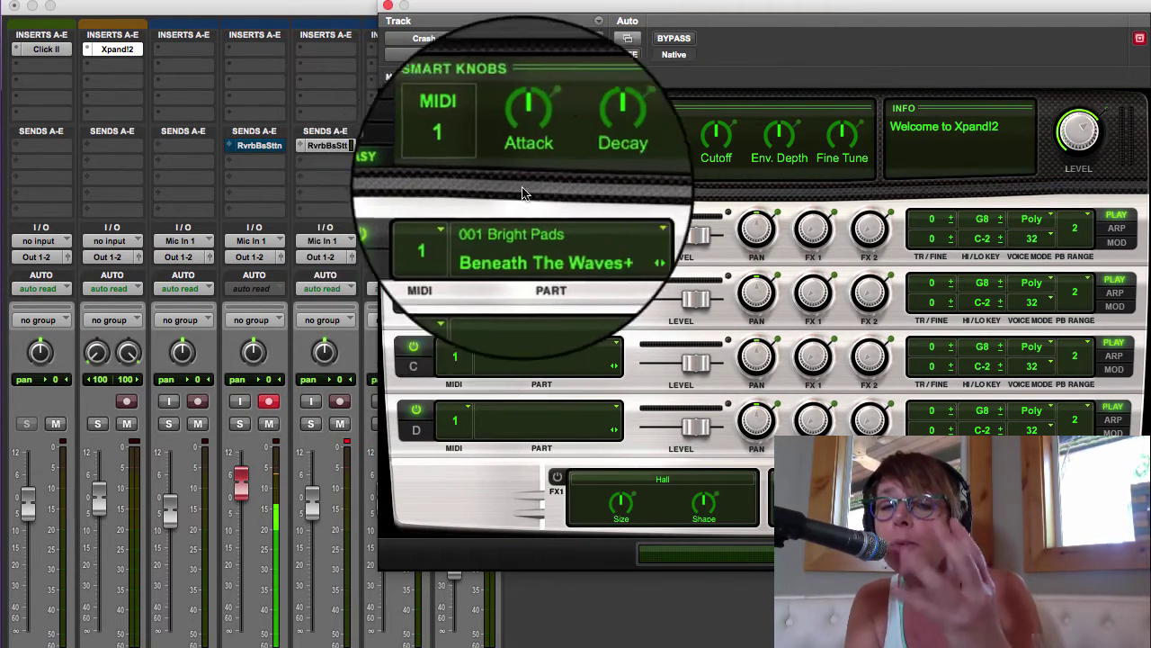
Load the 26 Drums > +02 Pop Kit preset into Xpand!2
{"action": "left_click", "coordinate": [593, 44]}
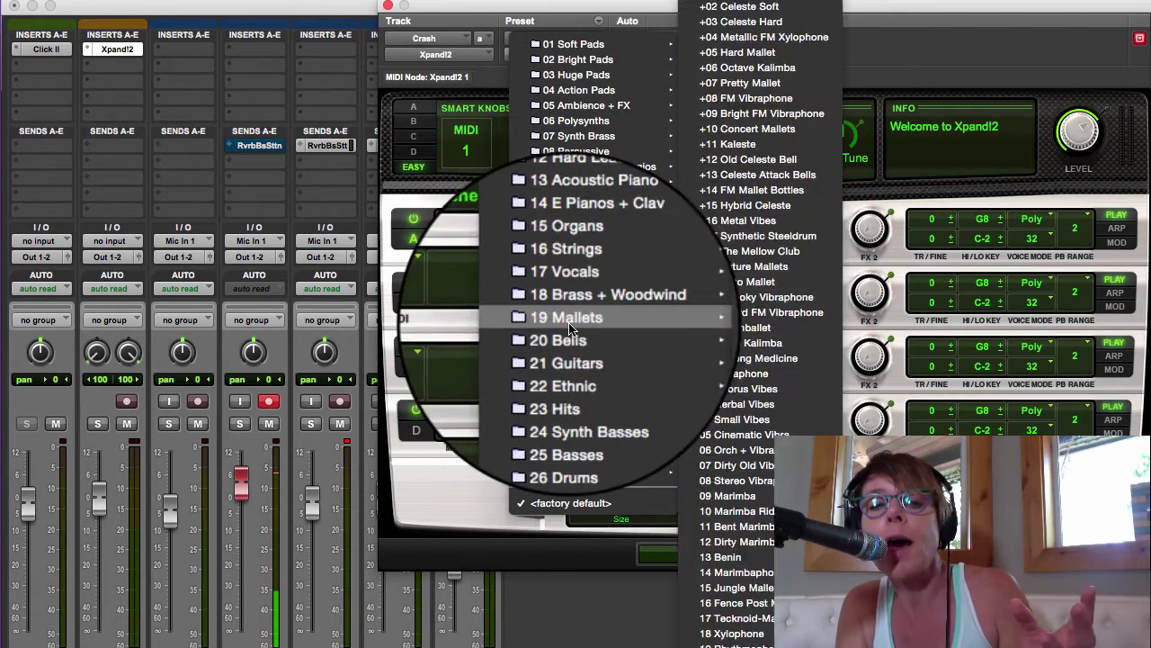
{"action": "mouse_move", "coordinate": [568, 432]}
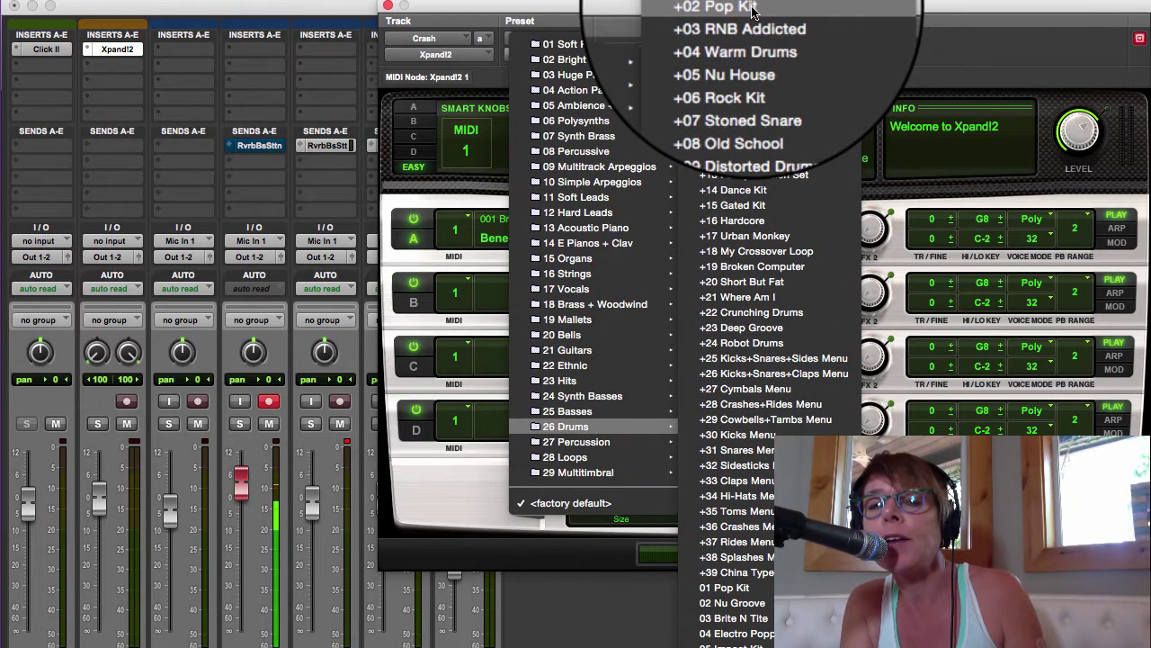
{"action": "left_click", "coordinate": [754, 11]}
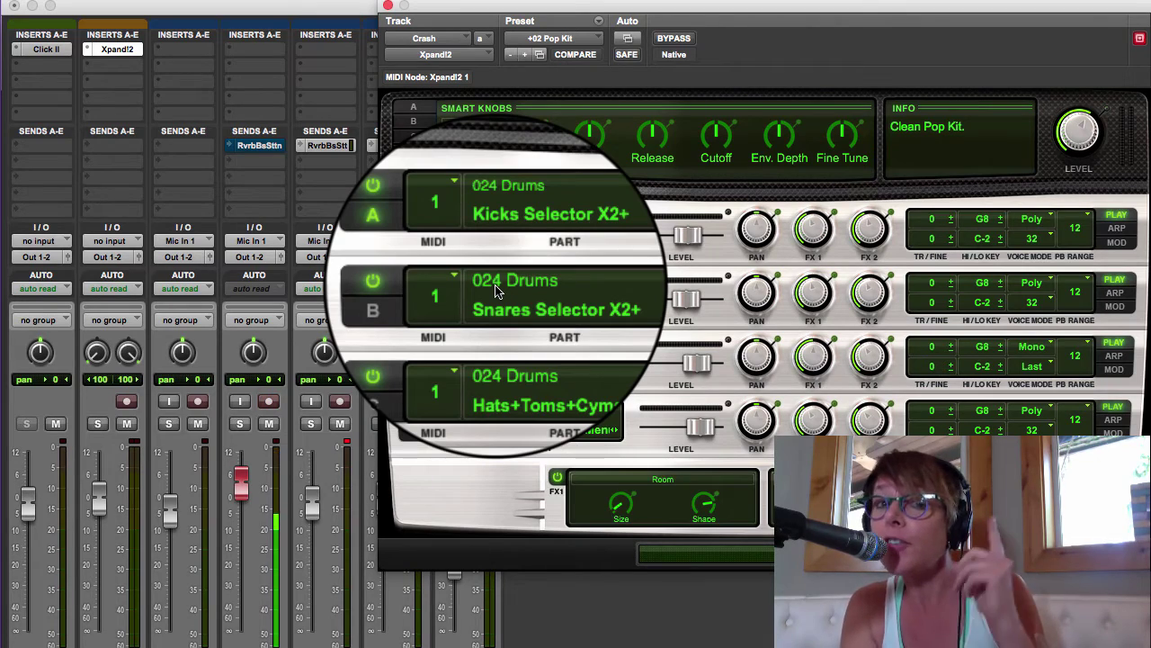
Raise the Crash fader to +5.5 dB, toggle its record-arm off again, and close Xpand!2
{"action": "scroll", "coordinate": [148, 490], "scroll_direction": "down", "scroll_amount": 2}
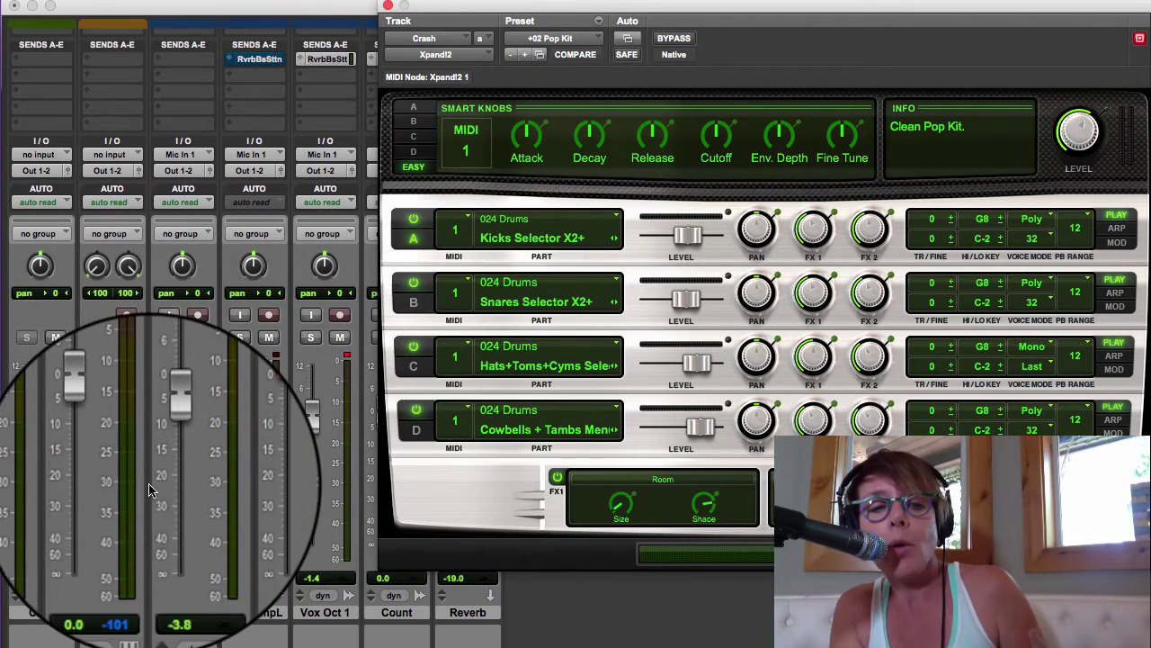
{"action": "left_click_drag", "start_coordinate": [100, 415], "coordinate": [100, 401]}
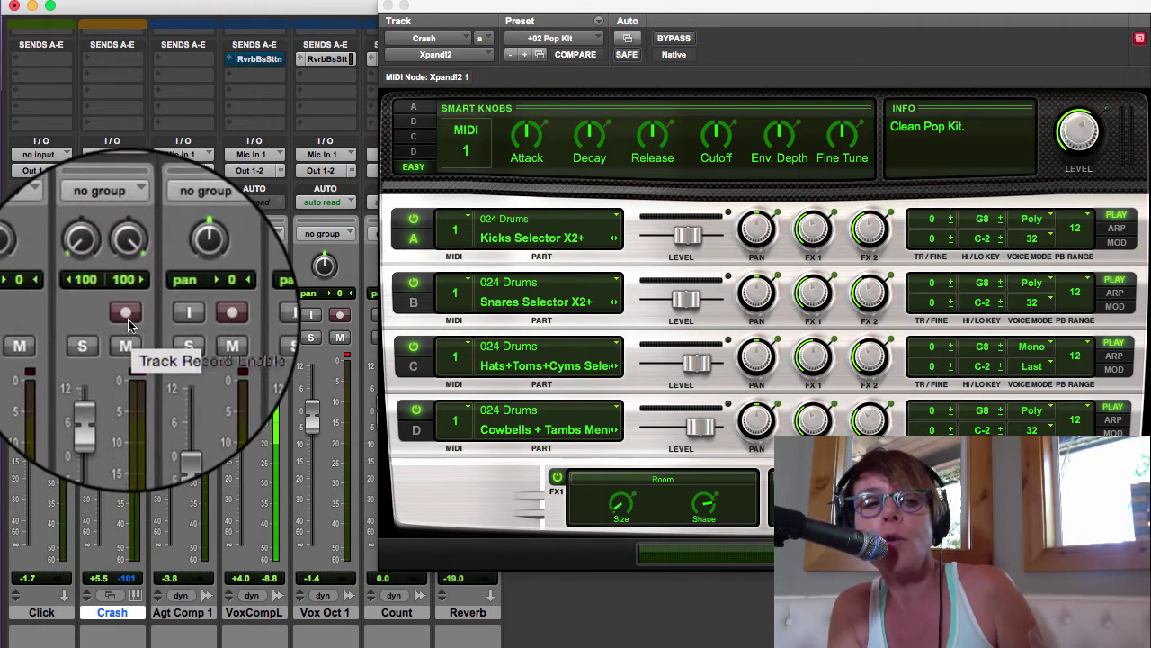
{"action": "left_click", "coordinate": [126, 319]}
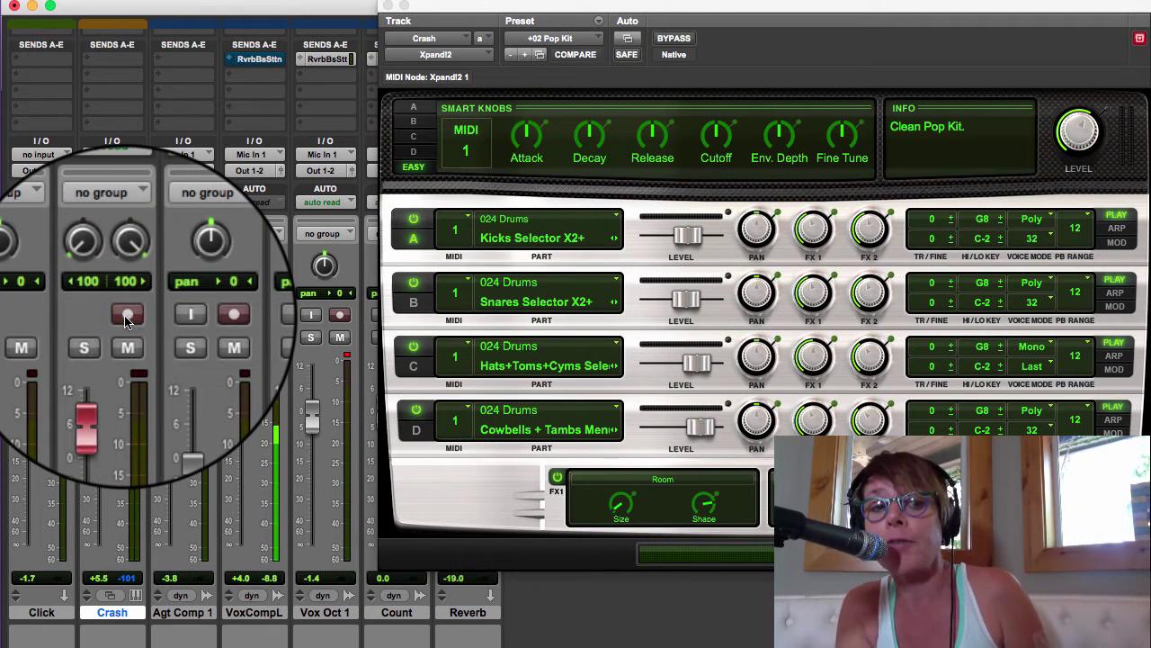
{"action": "left_click", "coordinate": [125, 319]}
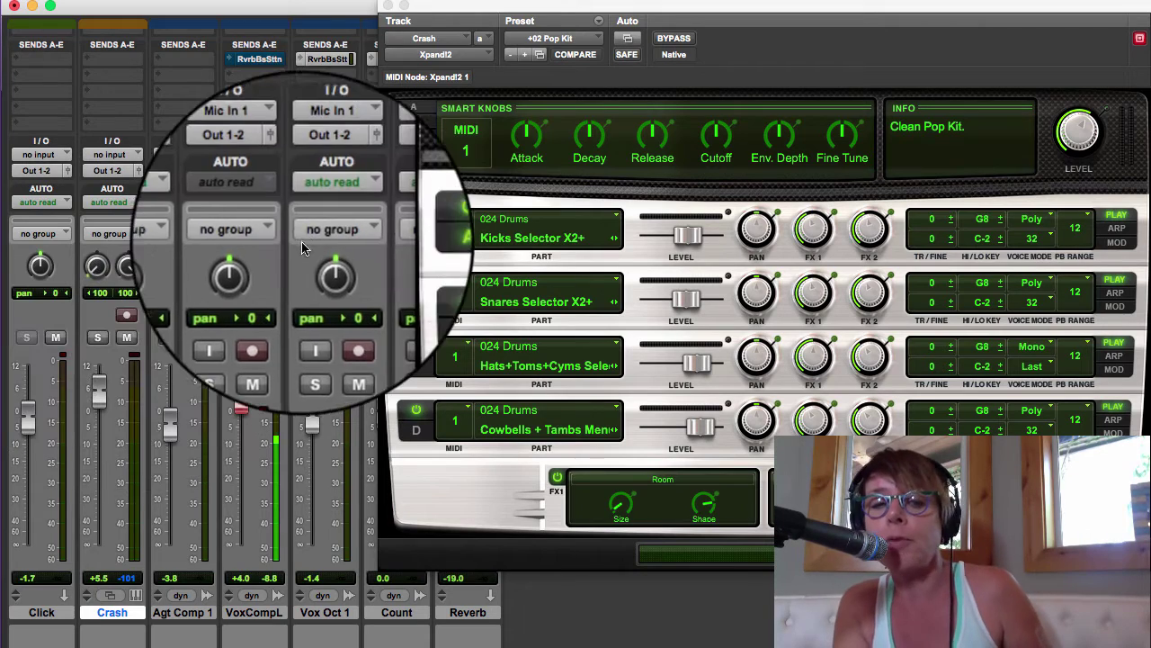
{"action": "left_click", "coordinate": [389, 6]}
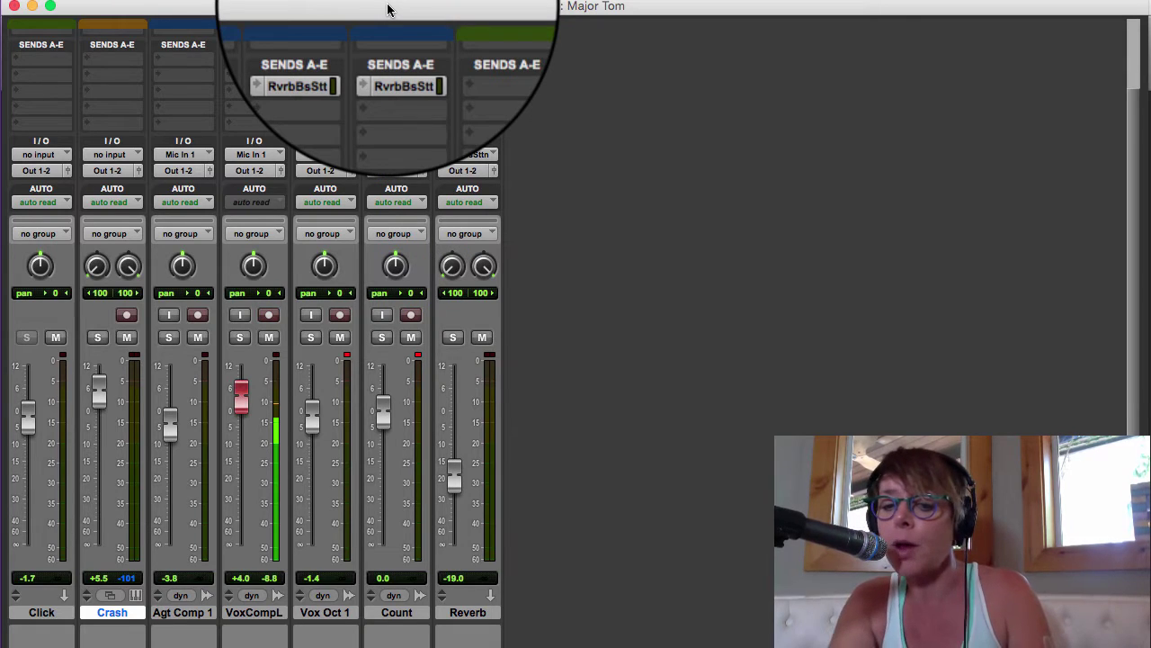
In the Edit window, set all tracks to small height and make the Crash track tall
{"action": "key", "text": "super+equal"}
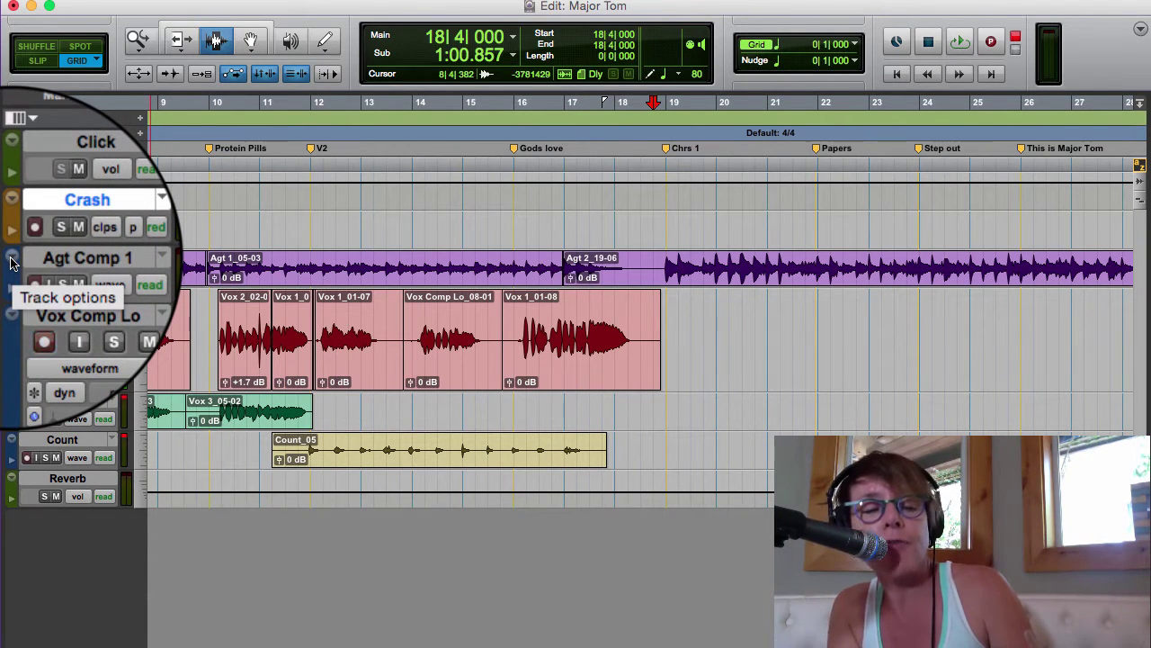
{"action": "left_click", "coordinate": [13, 261]}
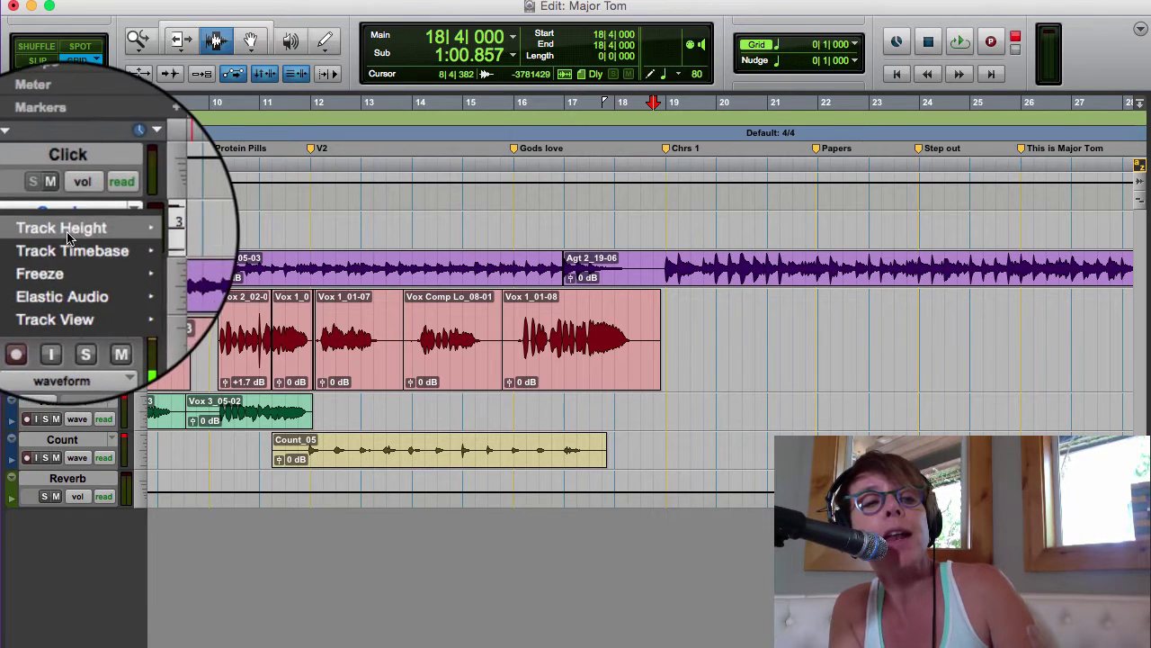
{"action": "mouse_move", "coordinate": [63, 221]}
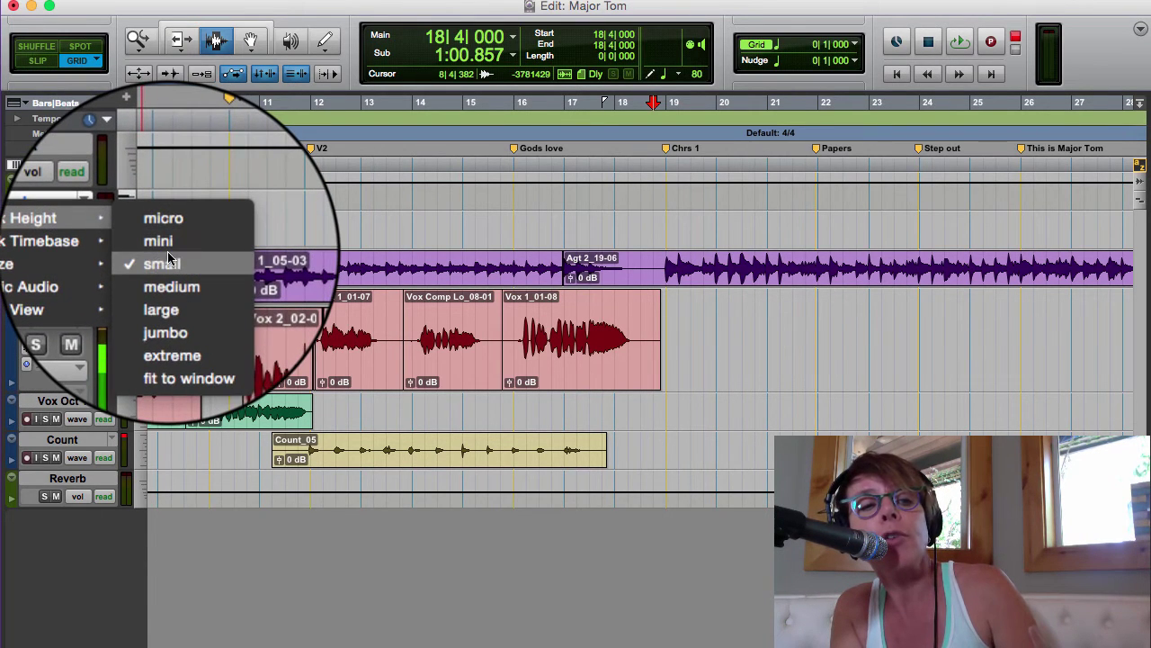
{"action": "left_click", "coordinate": [167, 255]}
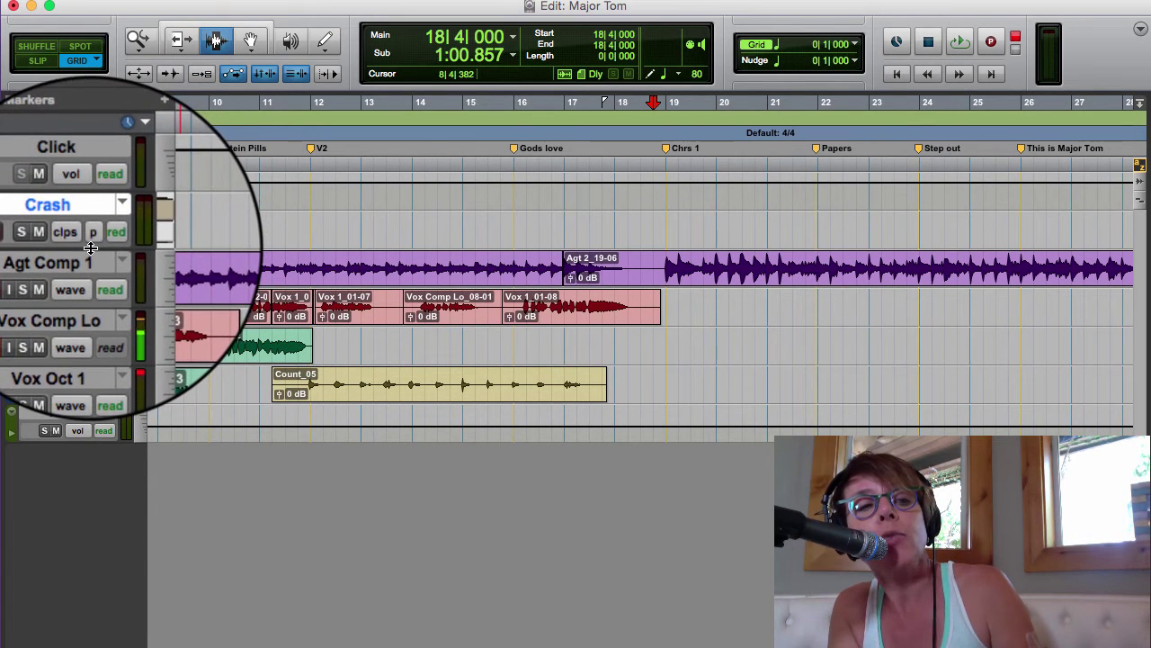
{"action": "left_click_drag", "start_coordinate": [90, 248], "coordinate": [106, 404]}
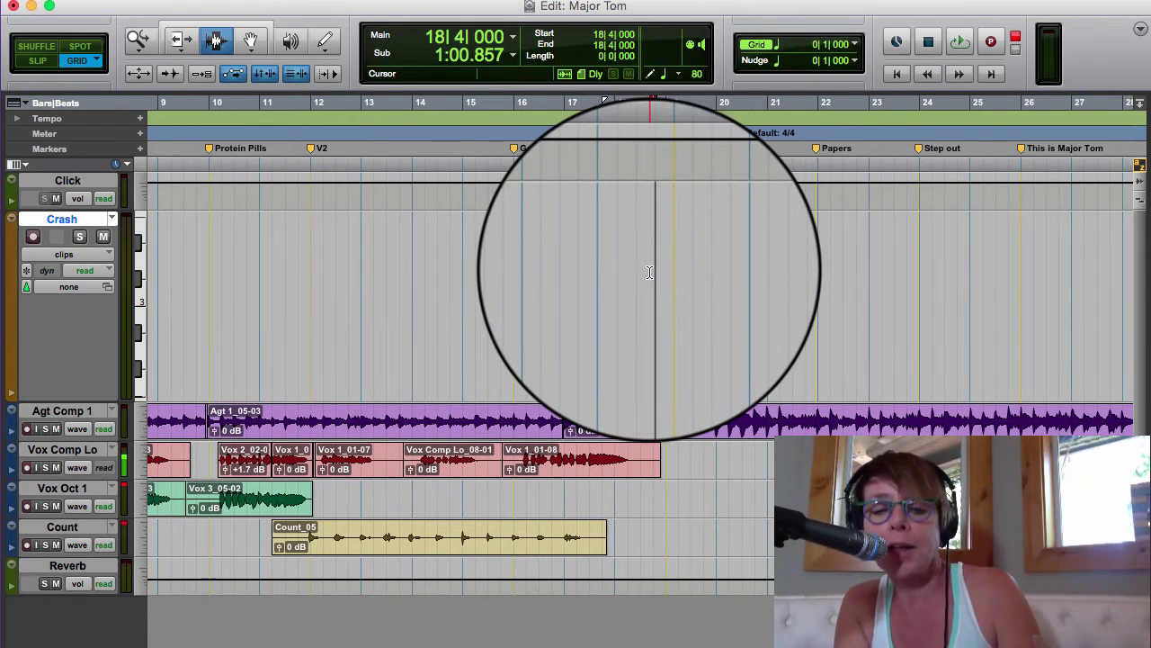
Zoom in on bars 14–23 and set the edit position to 19|2|000
{"action": "key", "text": "super+bracketright"}
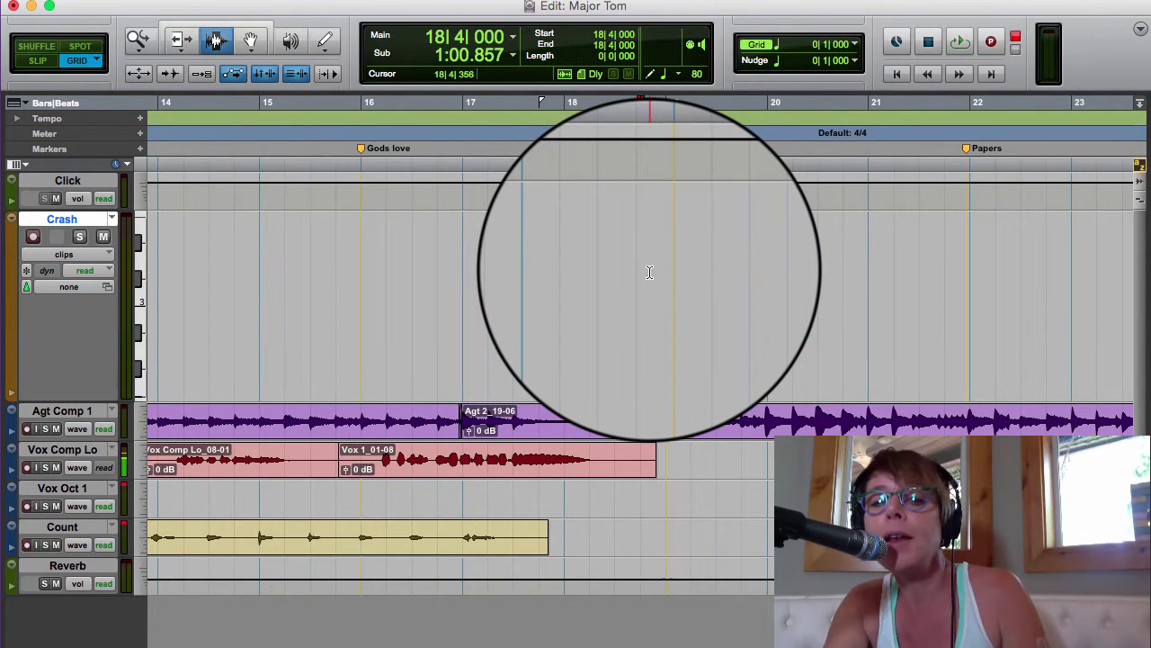
{"action": "left_click", "coordinate": [670, 303]}
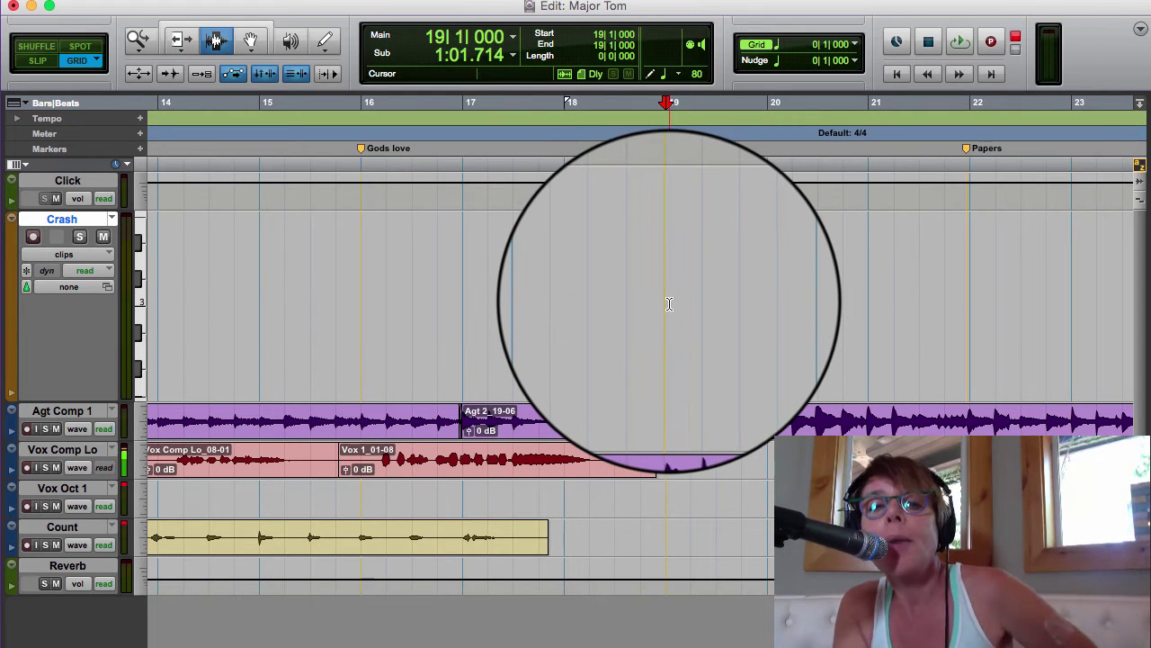
{"action": "left_click", "coordinate": [689, 301]}
{"action": "left_click", "coordinate": [438, 37]}
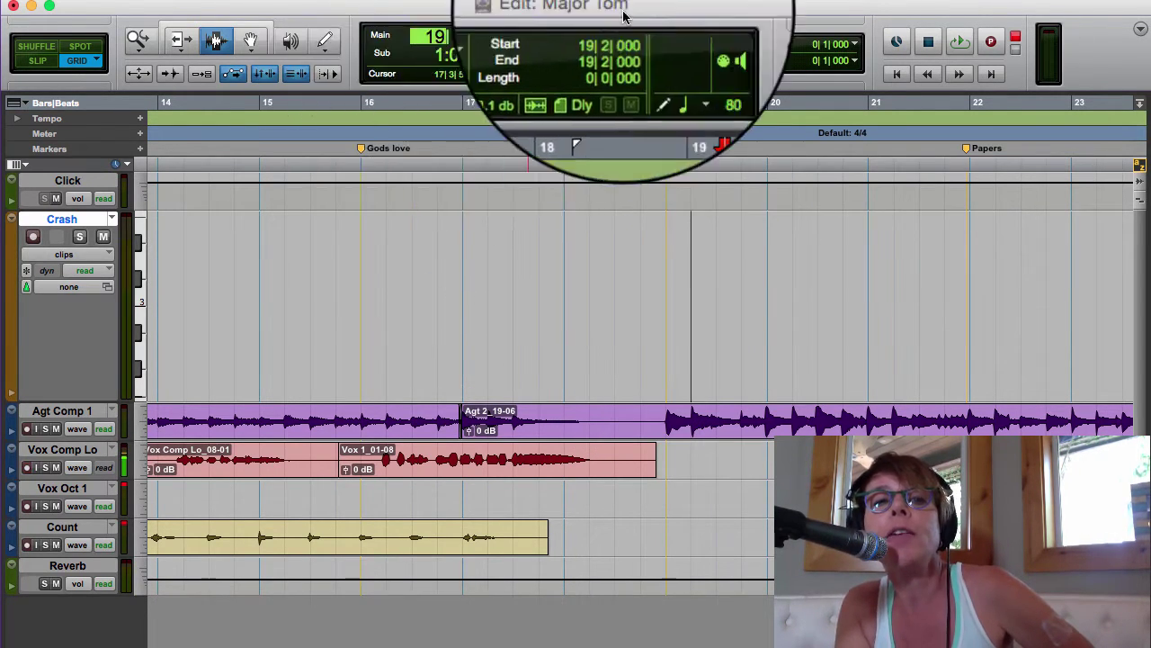
{"action": "left_click", "coordinate": [610, 34]}
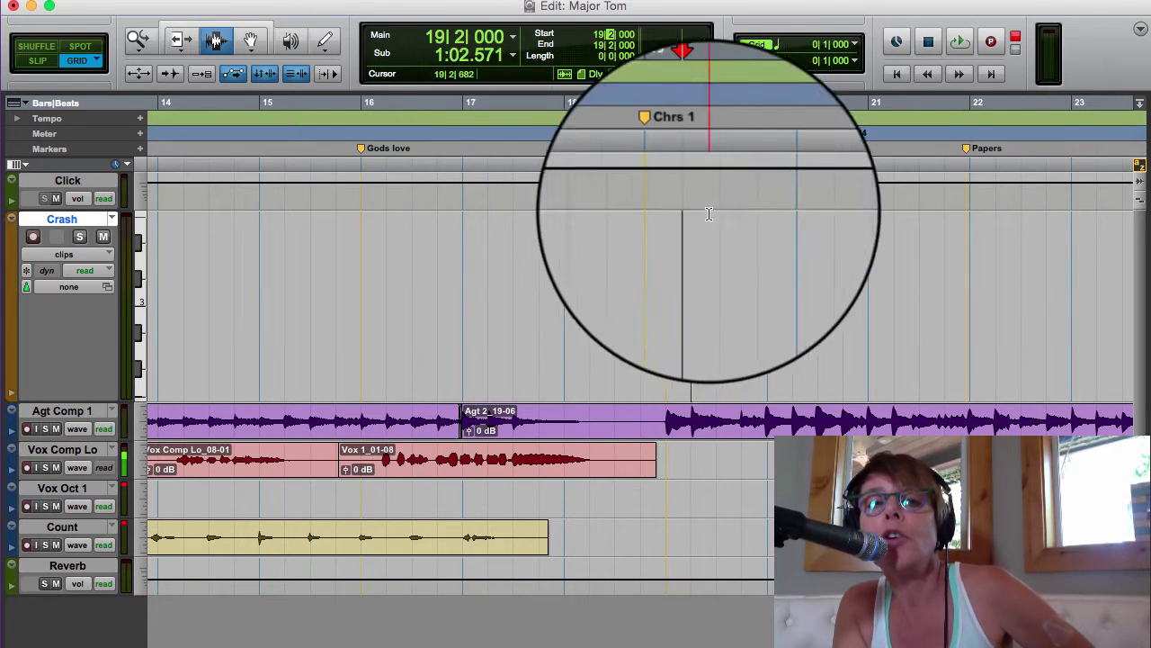
{"action": "left_click", "coordinate": [666, 291]}
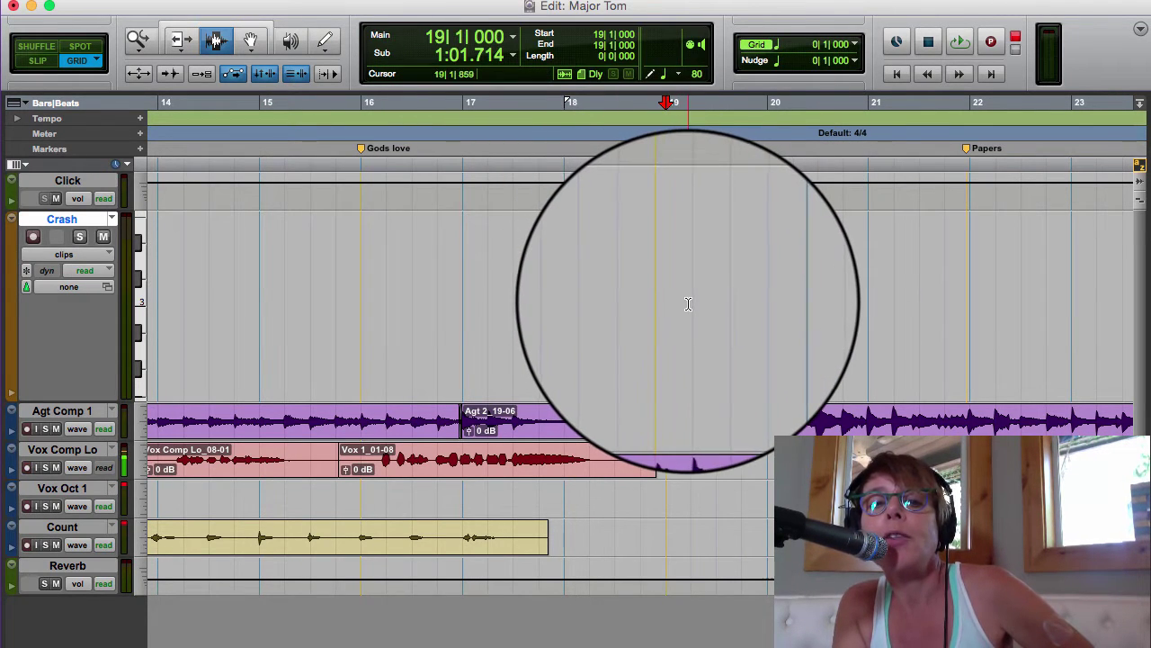
{"action": "left_click", "coordinate": [688, 304]}
{"action": "left_click", "coordinate": [665, 307]}
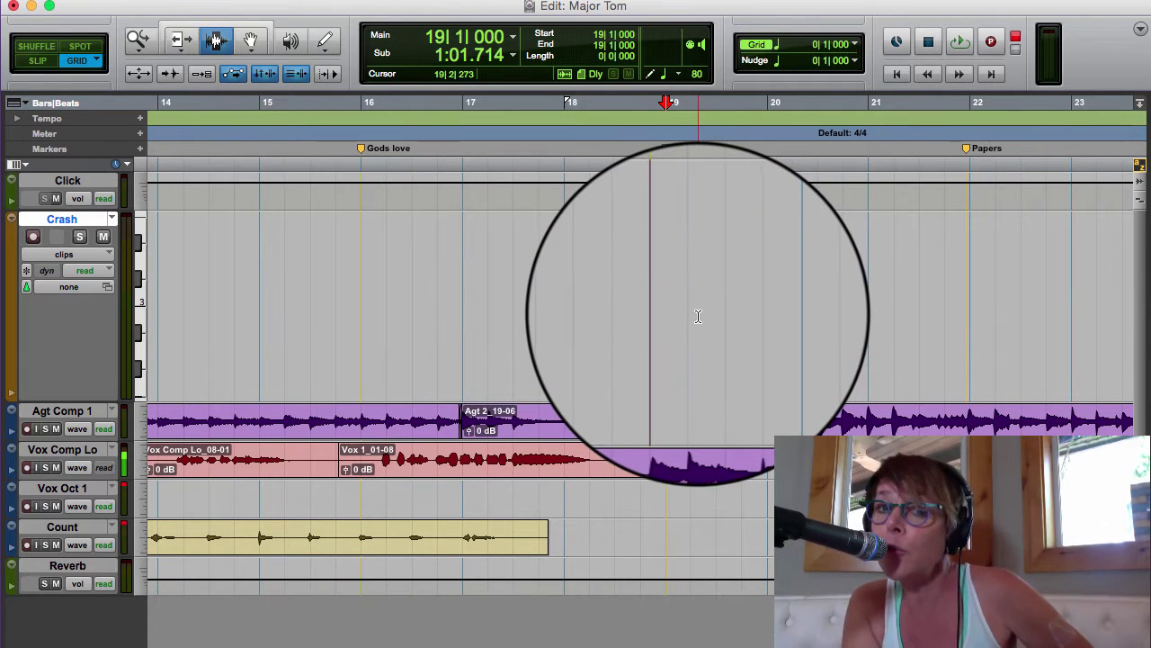
{"action": "left_click", "coordinate": [697, 317]}
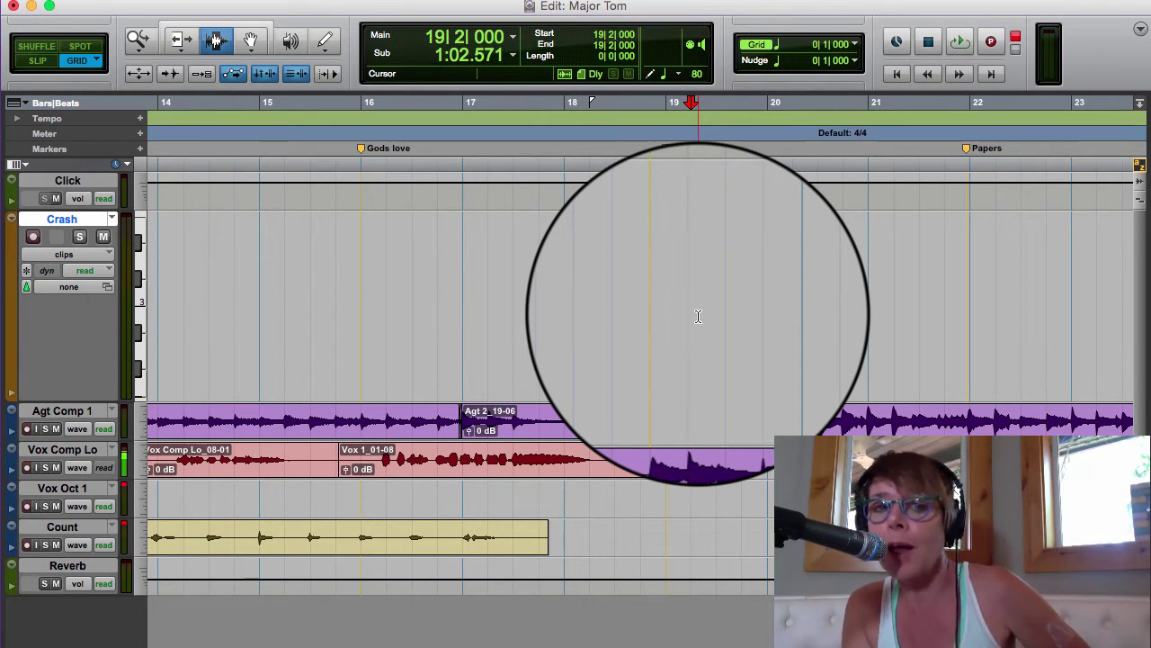
Draw a one-beat G3 note at velocity 80 on the Crash track at 19|2|000
{"action": "left_click", "coordinate": [325, 49]}
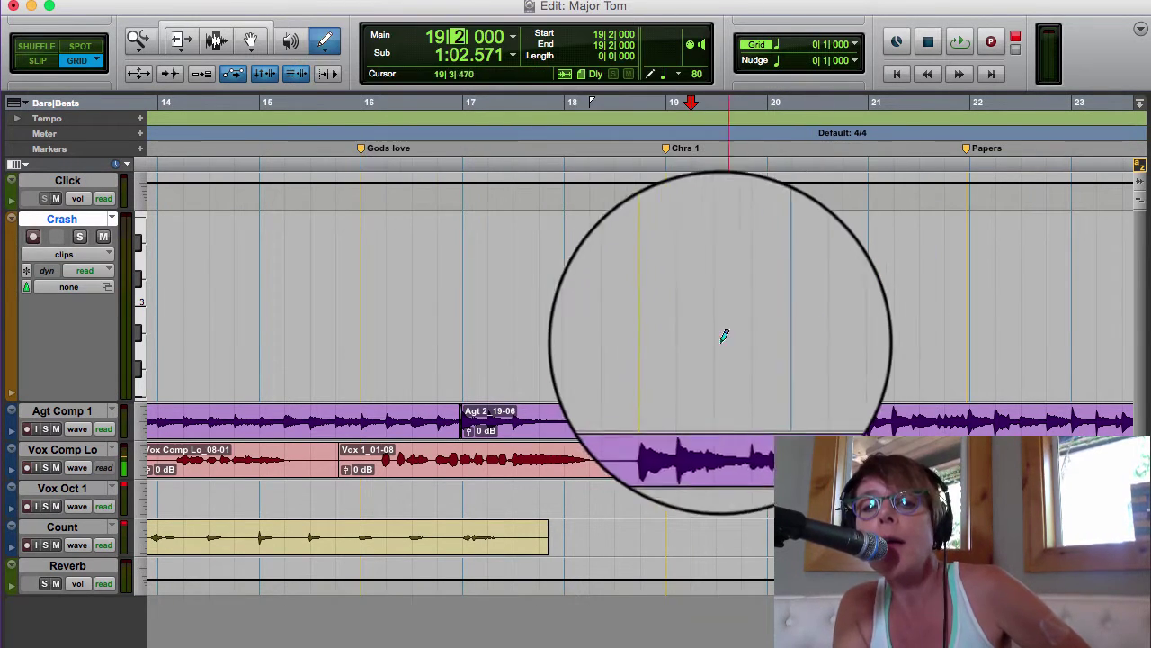
{"action": "key", "text": "ctrl+minus"}
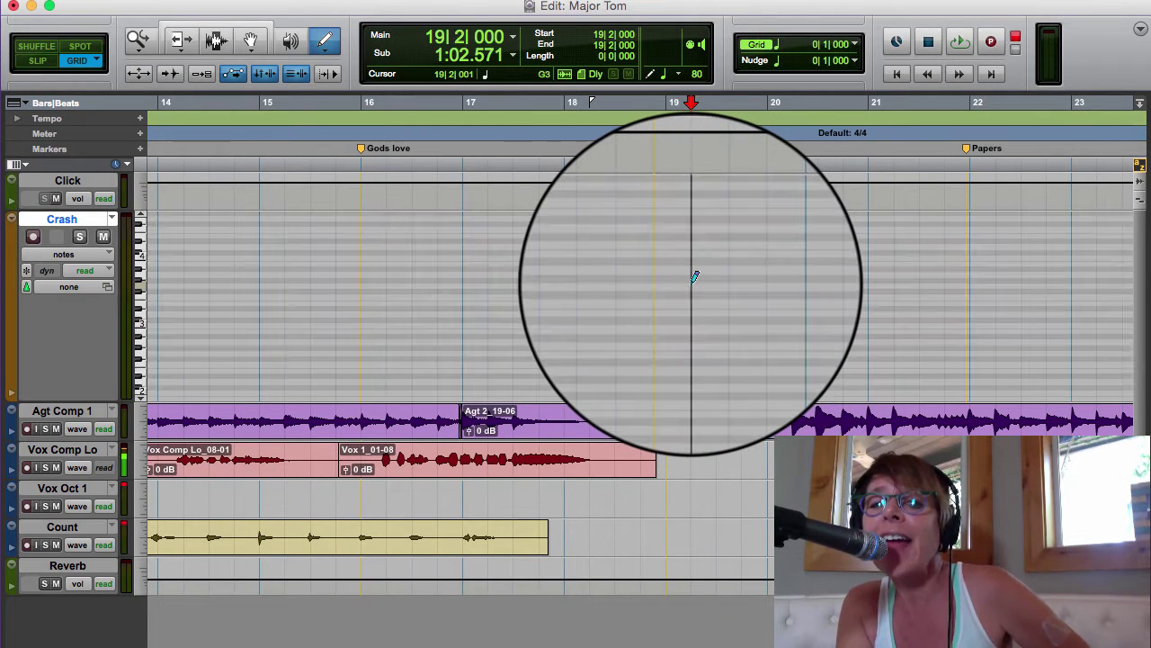
{"action": "left_click", "coordinate": [692, 285]}
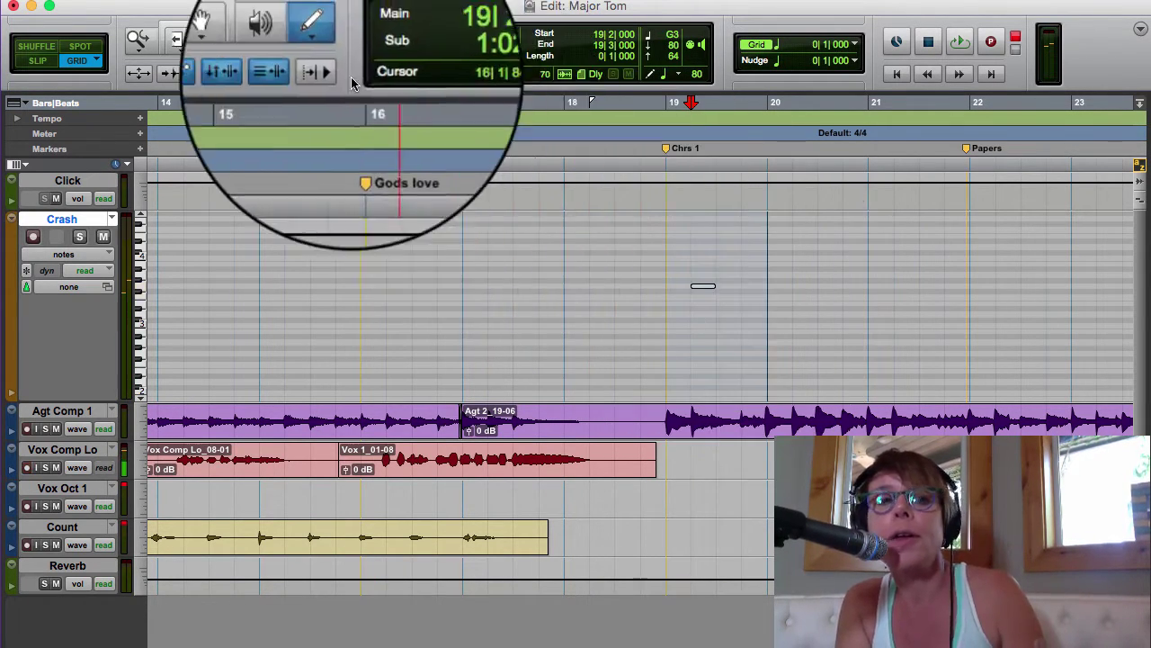
{"action": "left_click", "coordinate": [255, 46]}
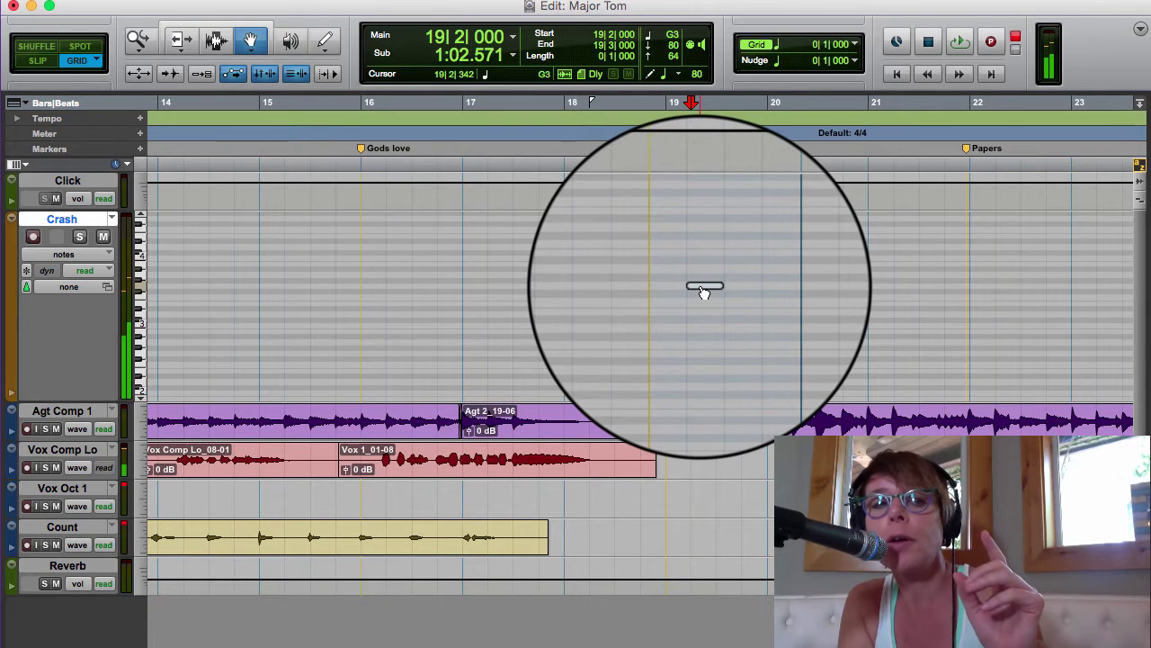
Keep the Grabber in Time mode and drag the 19|2 Crash note down from G3 to G2
{"action": "left_click", "coordinate": [252, 54]}
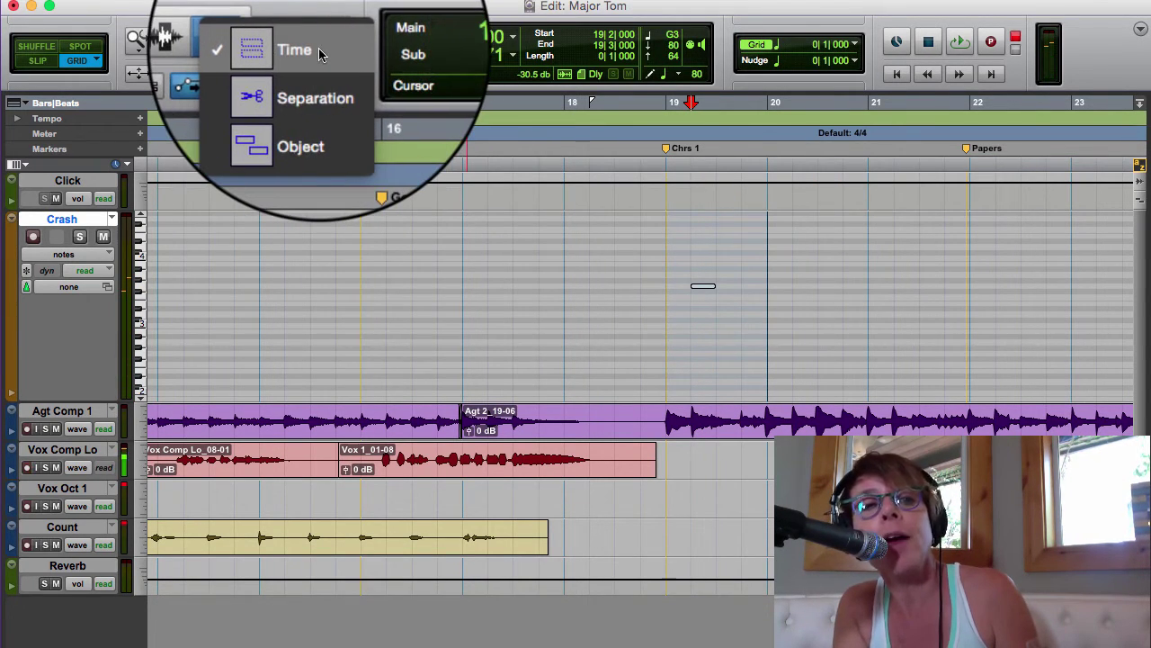
{"action": "left_click", "coordinate": [321, 54]}
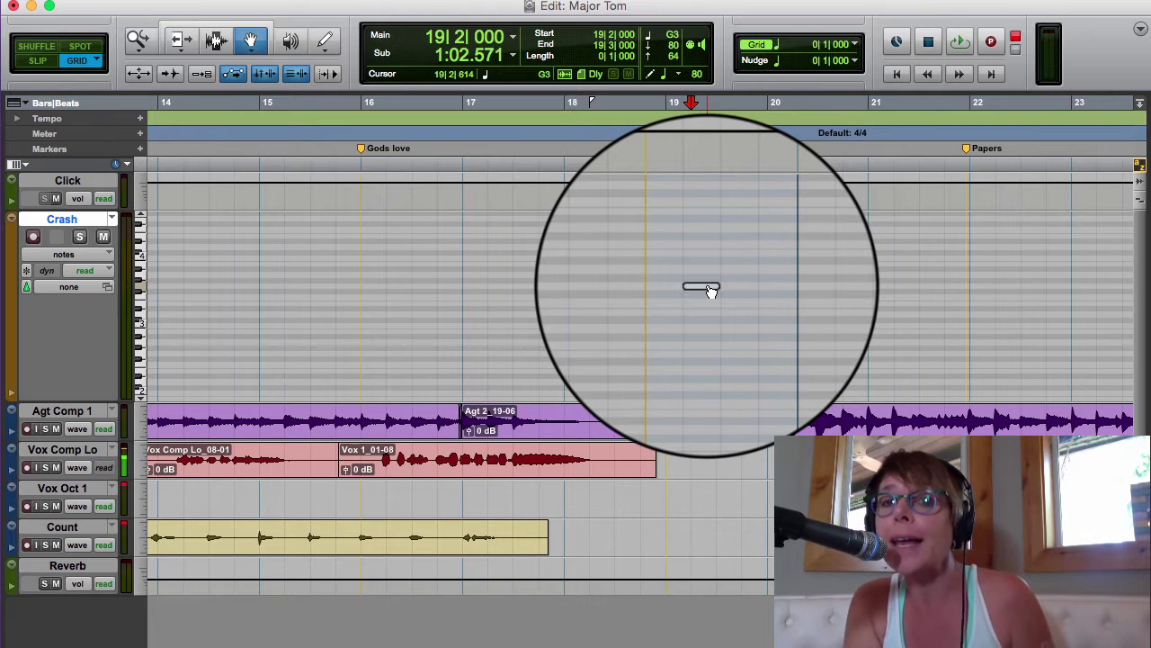
{"action": "left_click_drag", "start_coordinate": [710, 291], "coordinate": [714, 359]}
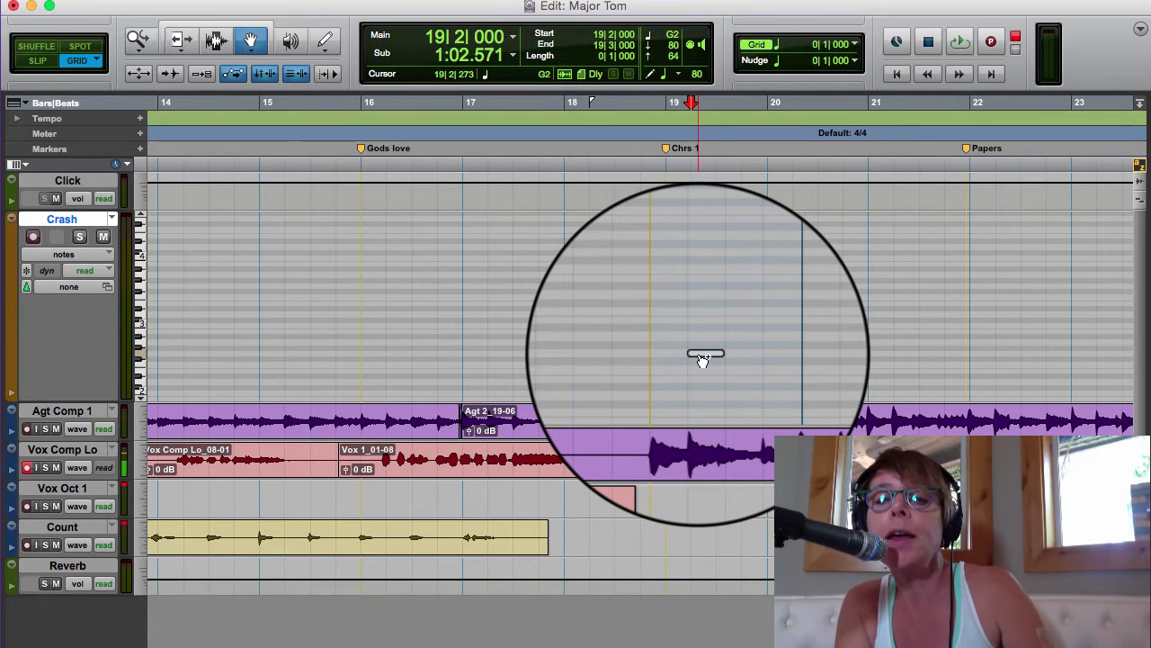
Add a second crash note toward beat 4 of bar 19, audition from bar 19, then select bars 19–20
{"action": "left_click_drag", "start_coordinate": [703, 359], "coordinate": [749, 357]}
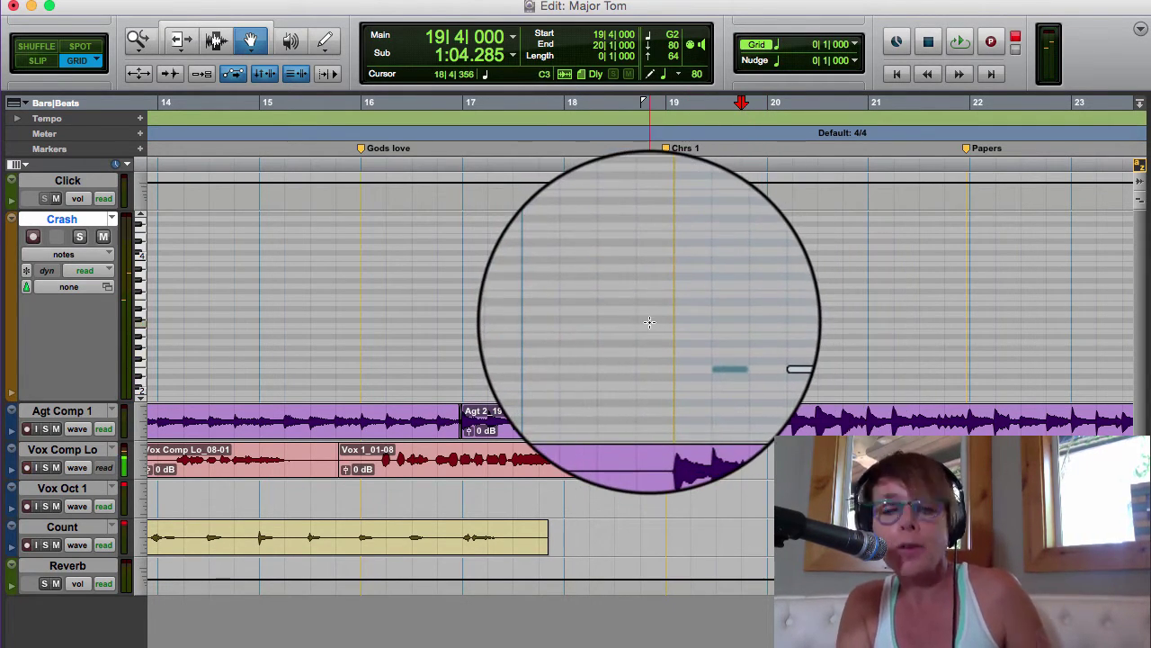
{"action": "left_click", "coordinate": [216, 39]}
{"action": "left_click", "coordinate": [653, 362]}
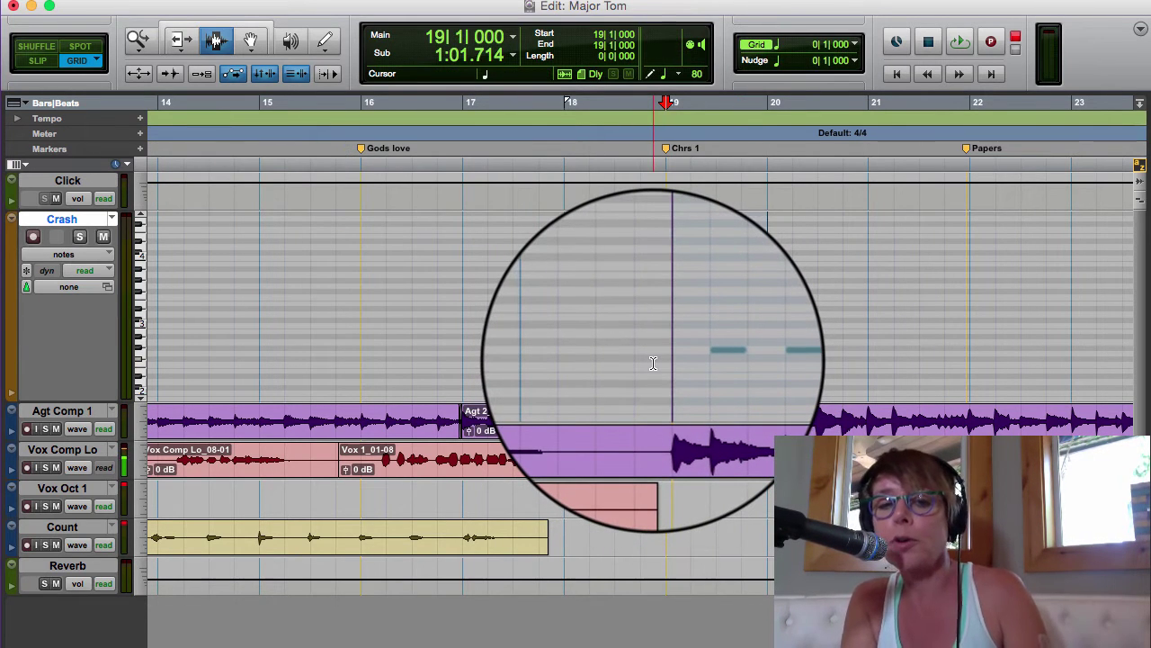
{"action": "key", "text": "space"}
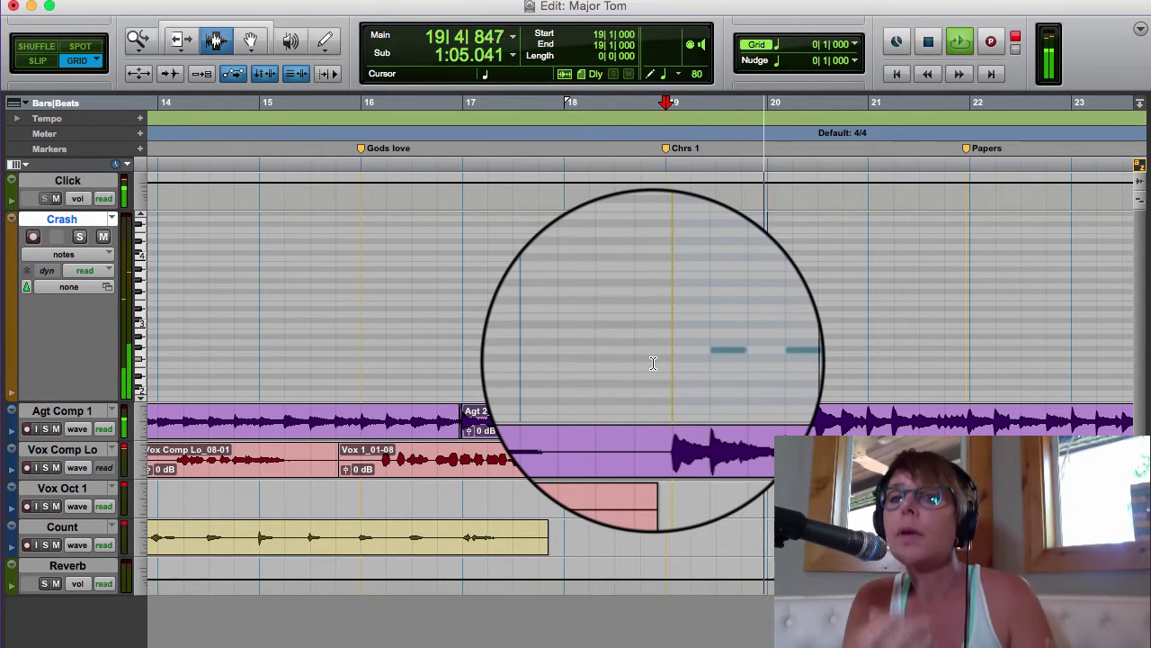
{"action": "key", "text": "space"}
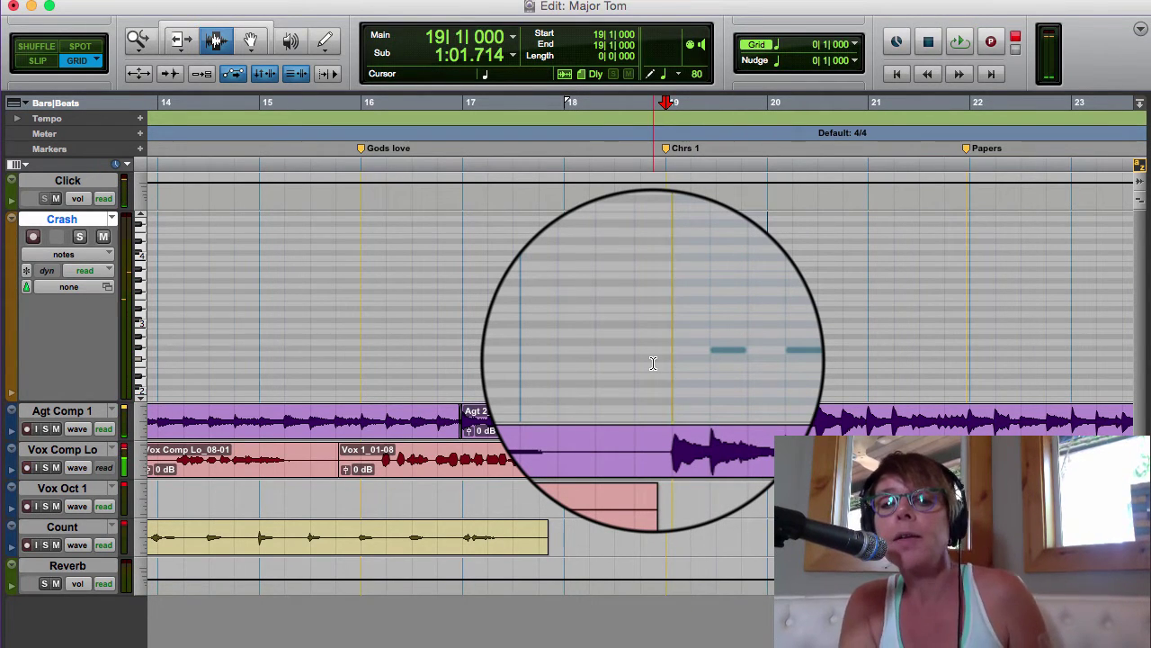
{"action": "left_click_drag", "start_coordinate": [666, 362], "coordinate": [765, 366]}
Duplicate the bar 19 crash selection with Cmd+D so the pattern repeats through bar 31
{"action": "key", "text": "r"}
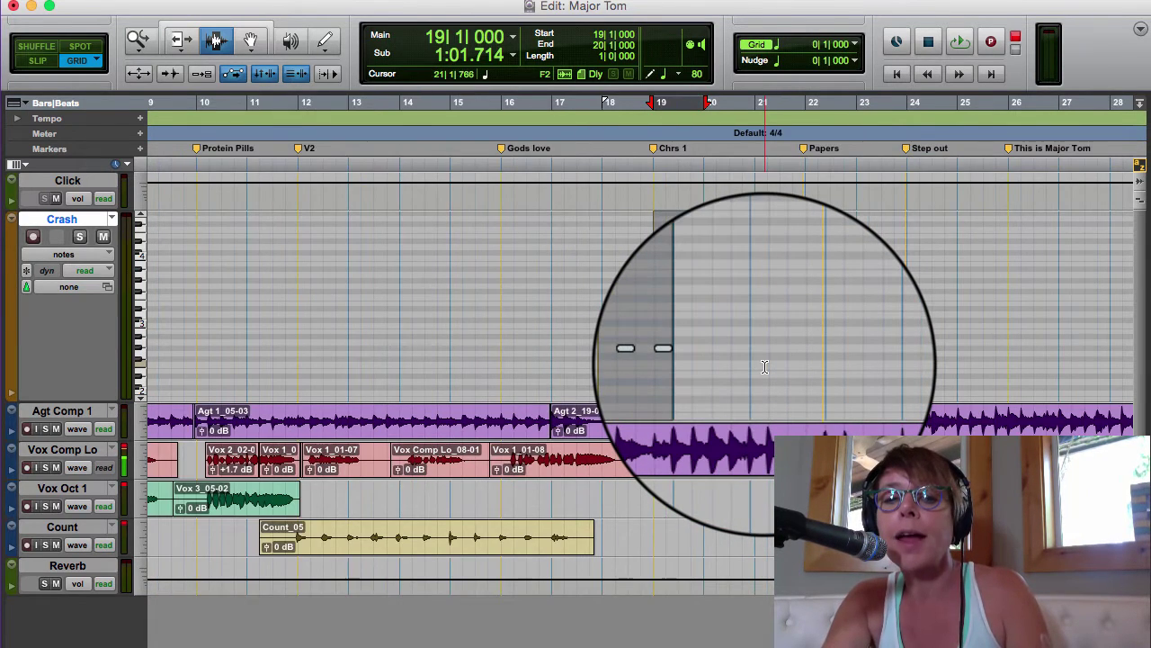
{"action": "key", "text": "r"}
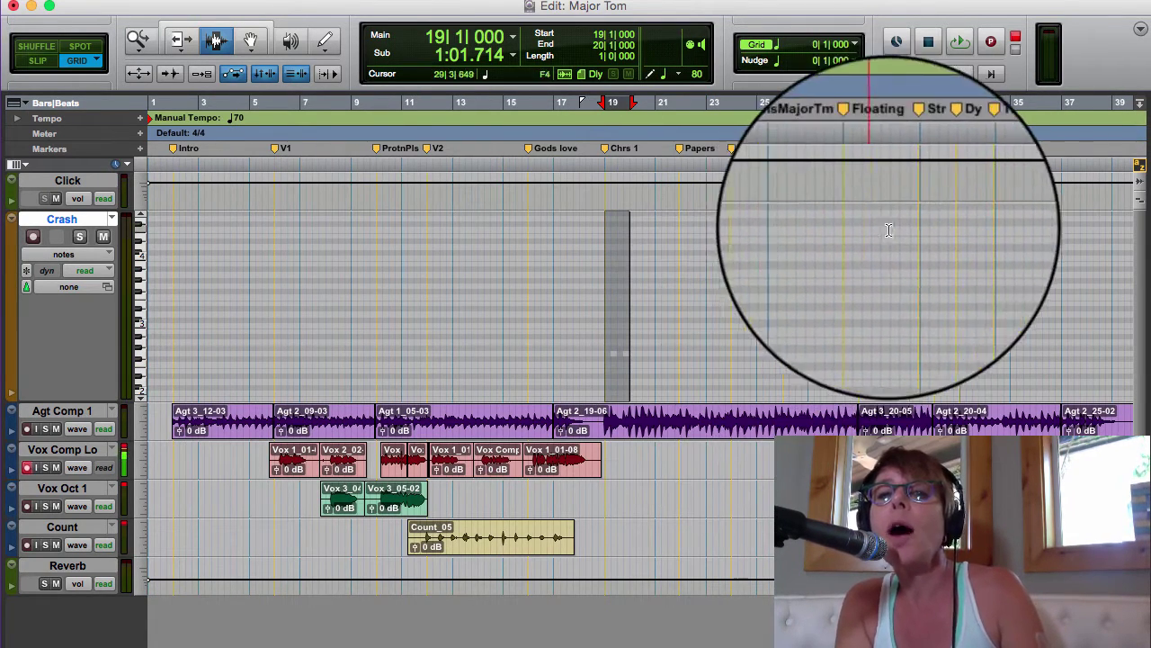
{"action": "key", "text": "t"}
{"action": "scroll", "coordinate": [932, 242], "scroll_direction": "right", "scroll_amount": 5}
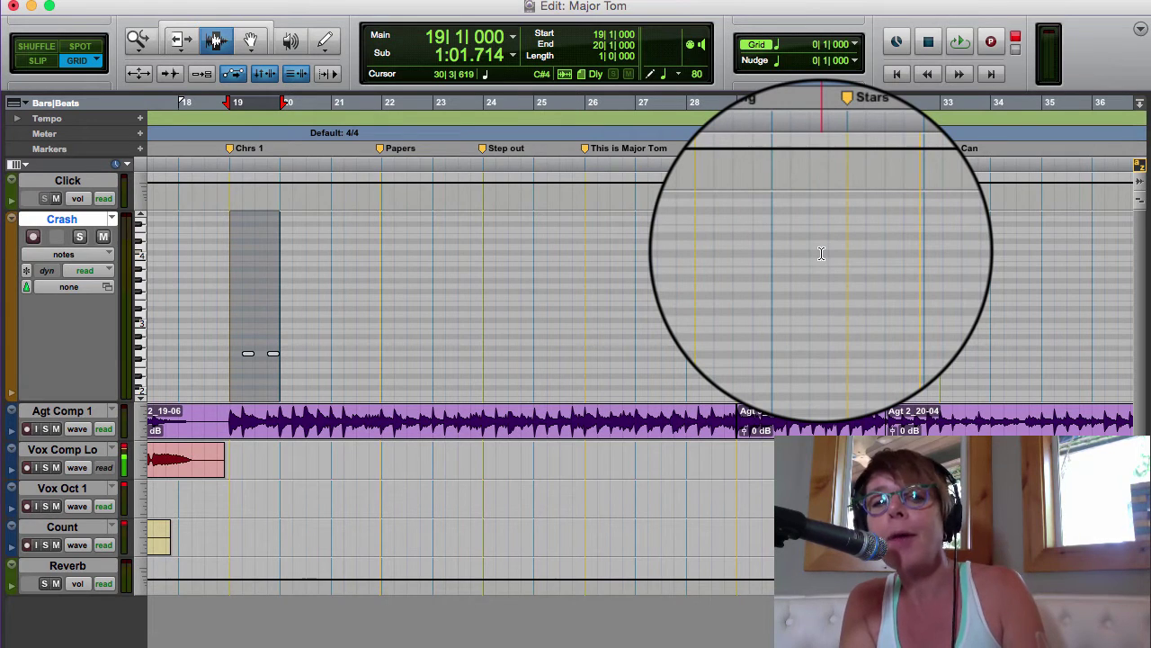
{"action": "left_click", "coordinate": [599, 35]}
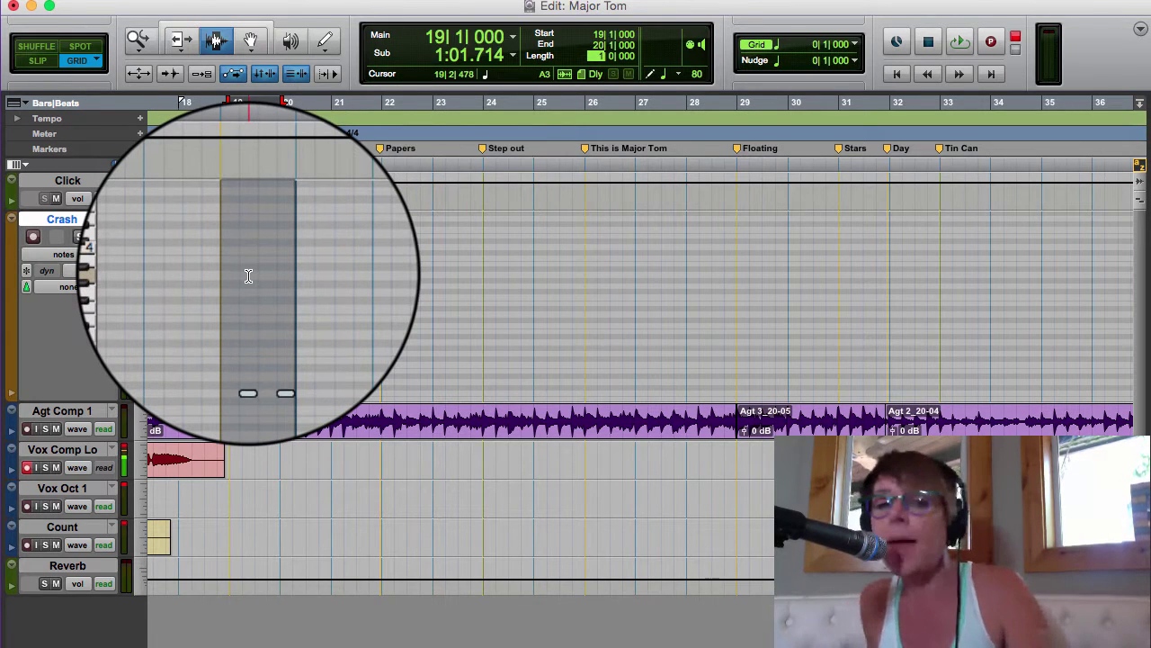
{"action": "key", "text": "super+d"}
{"action": "key", "text": "super+d"}
{"action": "key", "text": "super+d"}
{"action": "key", "text": "super+d"}
{"action": "key", "text": "super+d"}
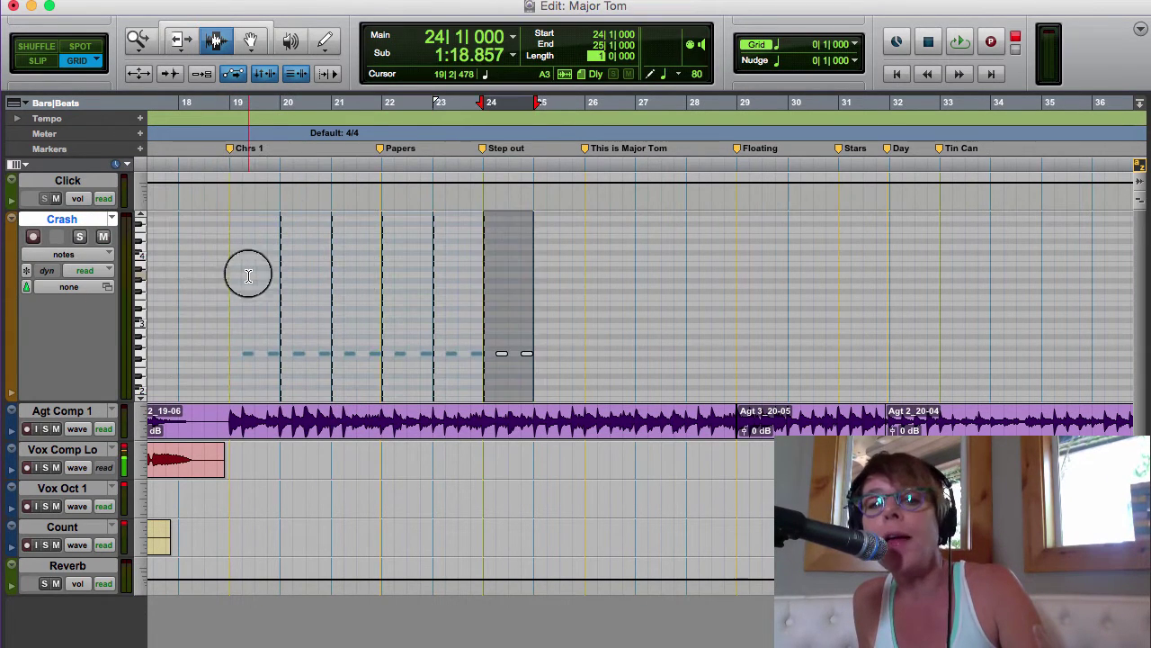
{"action": "key", "text": "super+d"}
{"action": "key", "text": "super+d"}
{"action": "key", "text": "super+d"}
{"action": "key", "text": "super+d"}
{"action": "key", "text": "super+d"}
{"action": "key", "text": "super+d"}
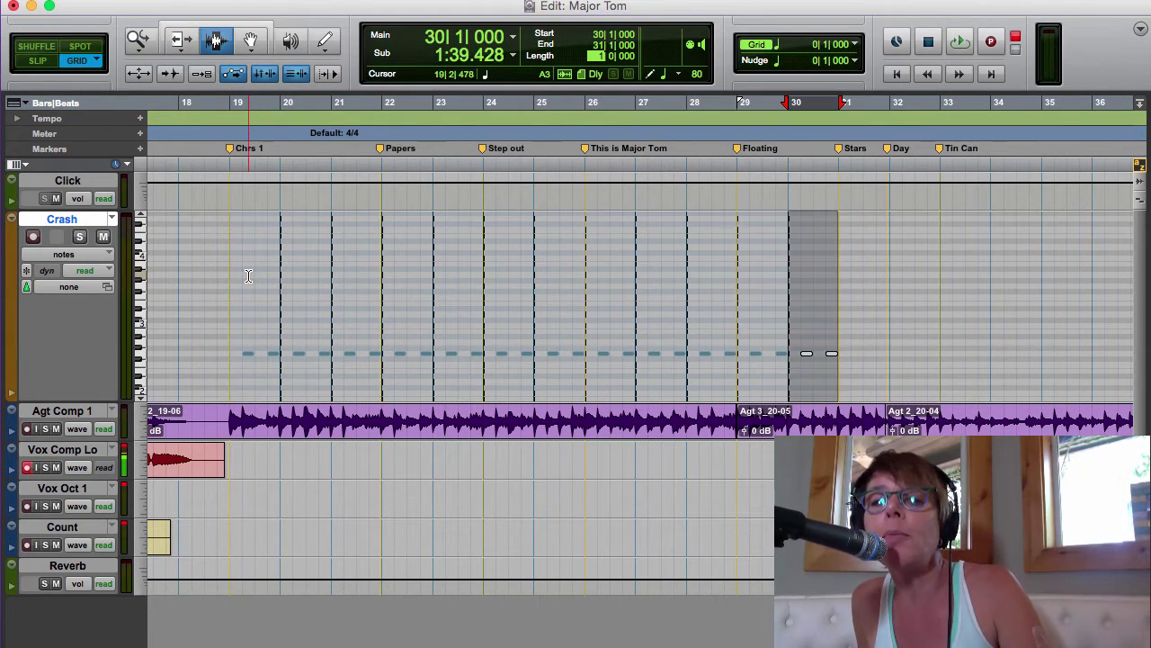
{"action": "key", "text": "super+d"}
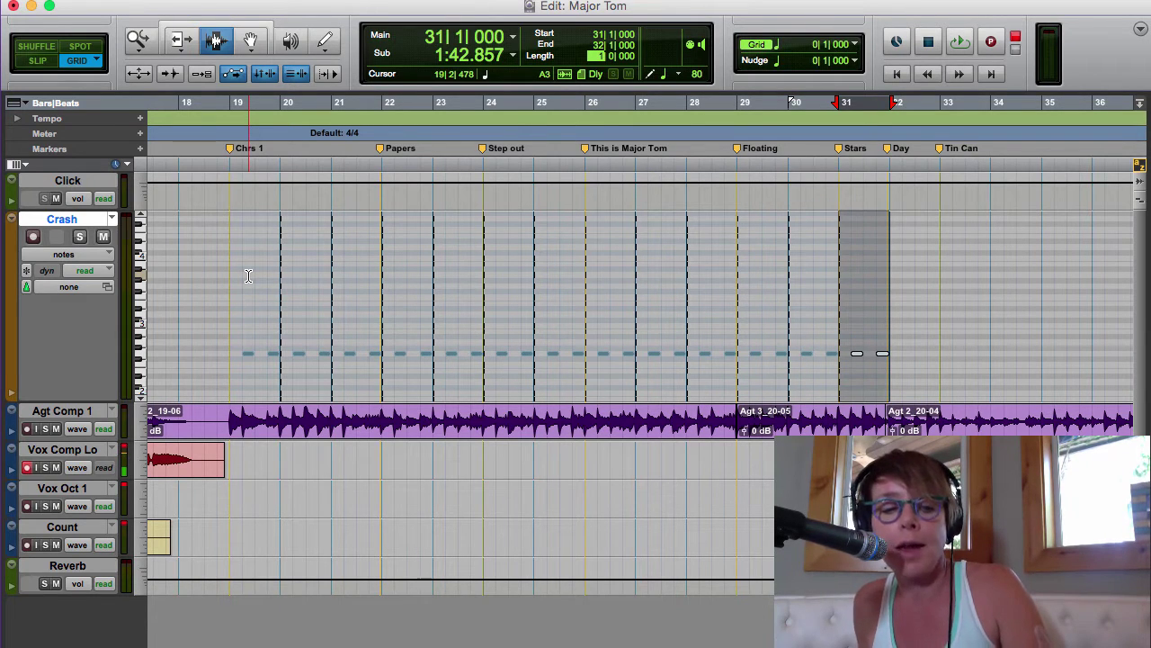
Play back from bar 19 to check the repeated crash notes
{"action": "left_click", "coordinate": [232, 369]}
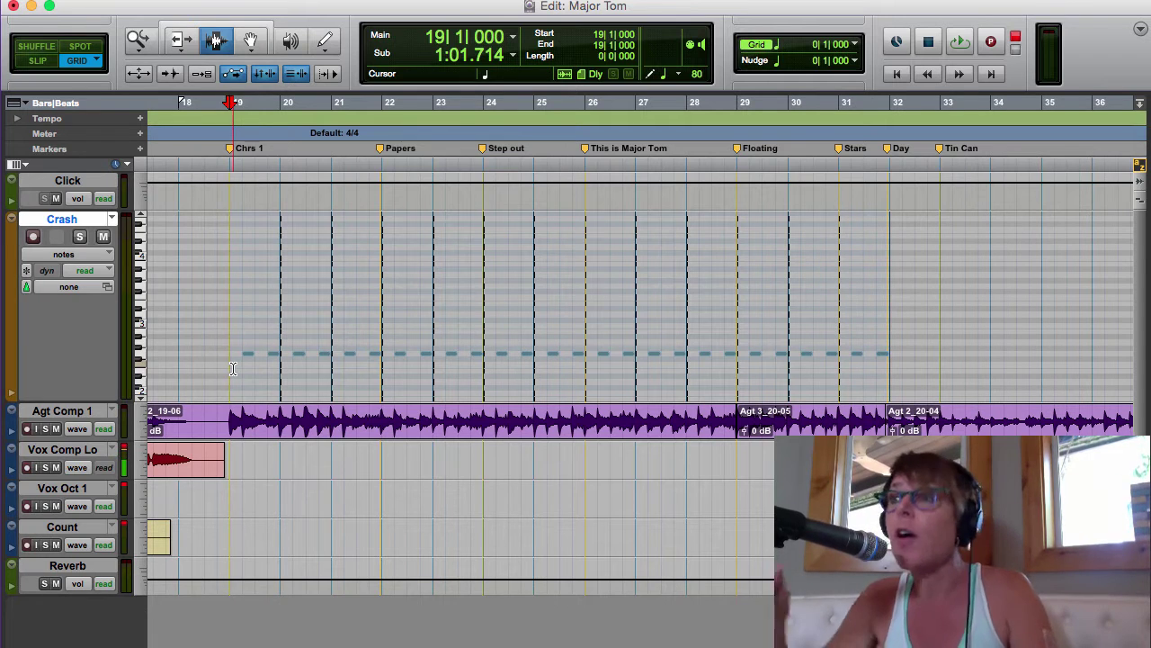
{"action": "key", "text": "space"}
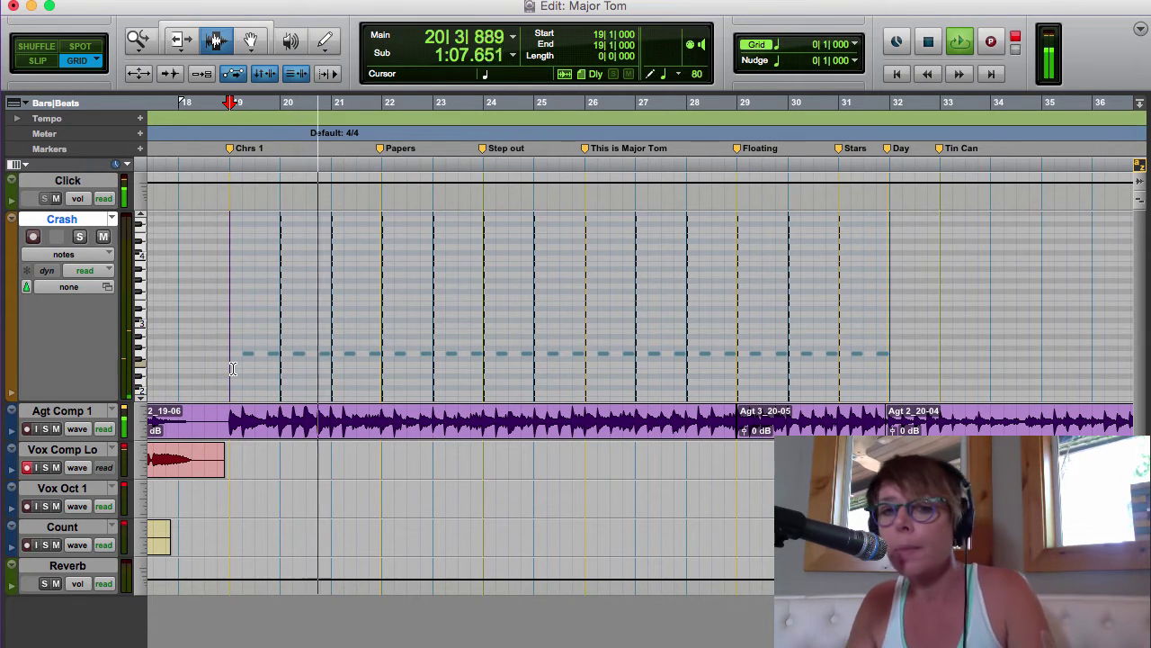
{"action": "key", "text": "space"}
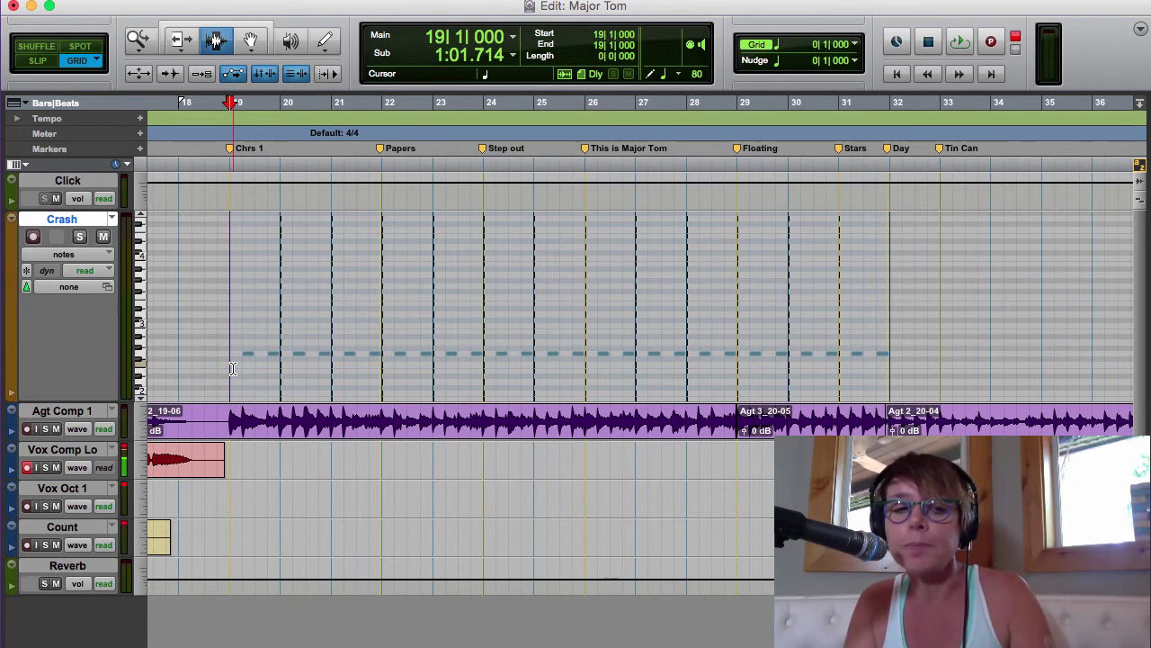
In the Mix window, select VoxCompL and bring up New Tracks set to 1 mono audio track
{"action": "key", "text": "super+equal"}
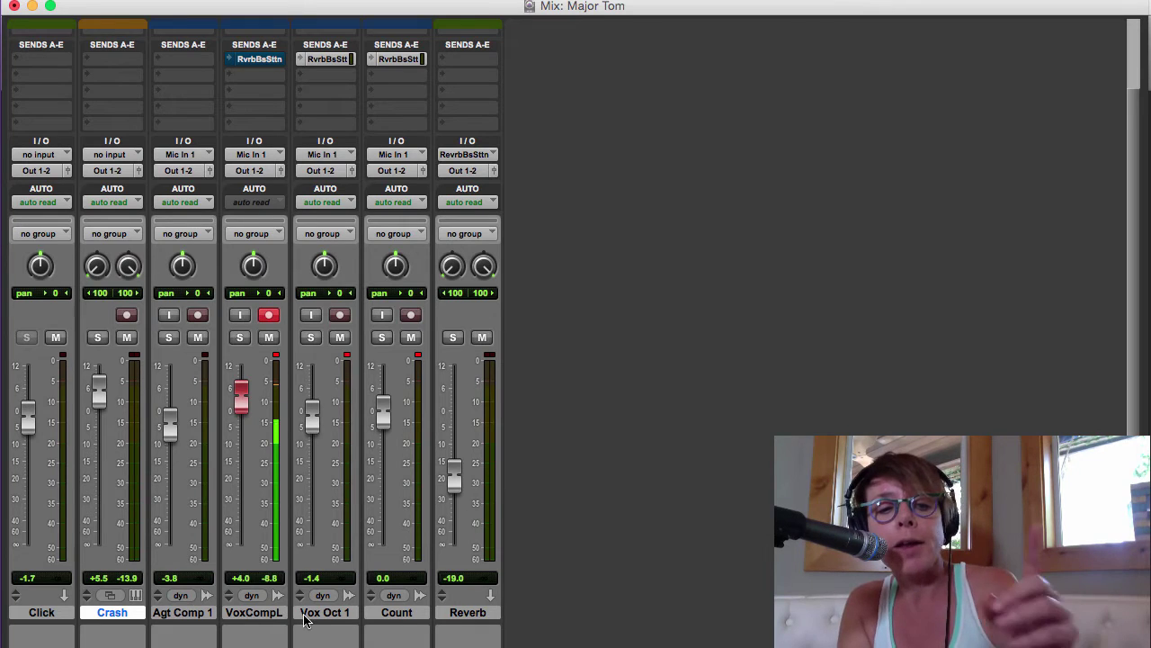
{"action": "left_click", "coordinate": [260, 613]}
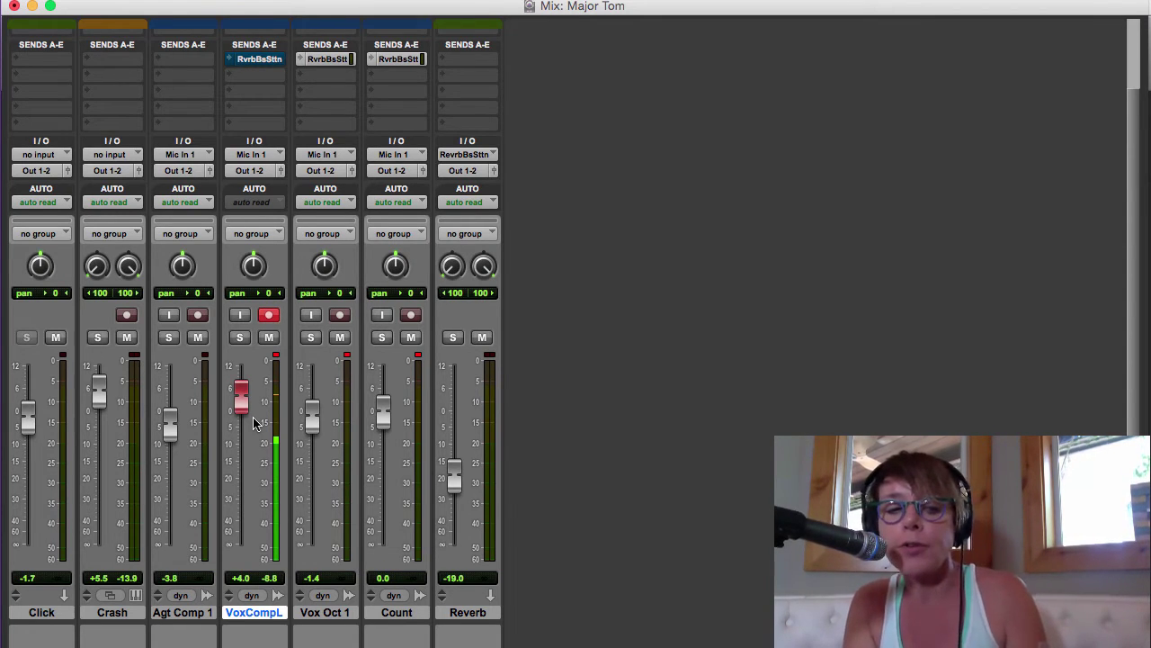
{"action": "key", "text": "super+shift+n"}
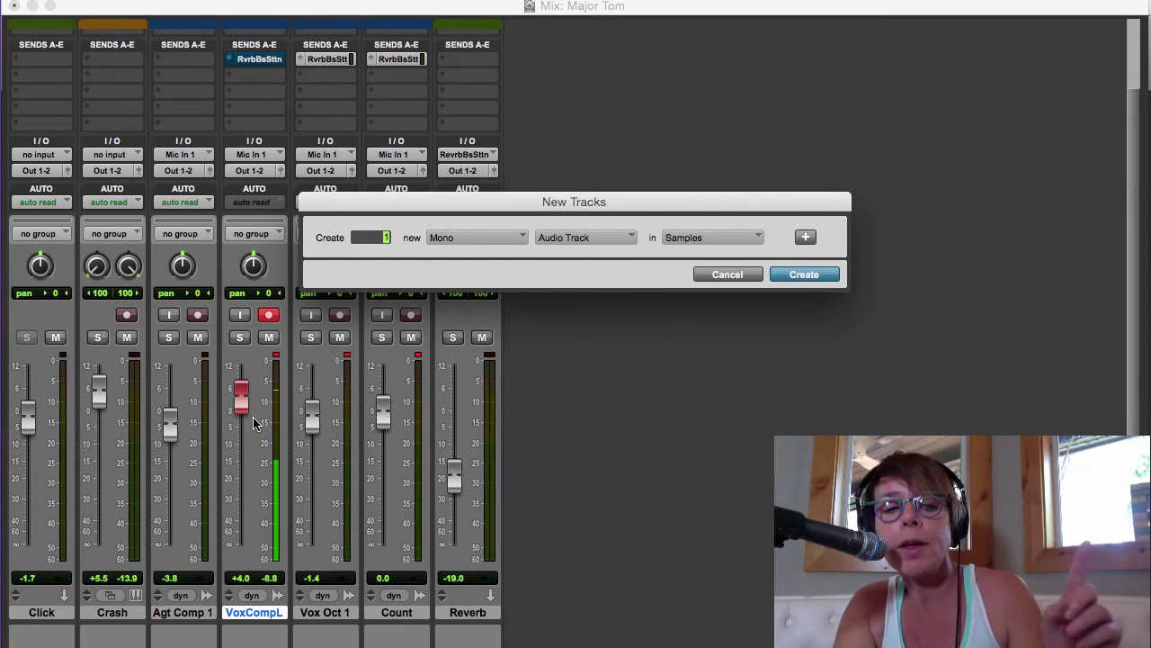
Create the mono audio track and rename it Chrs Vox 1
{"action": "key", "text": "Return"}
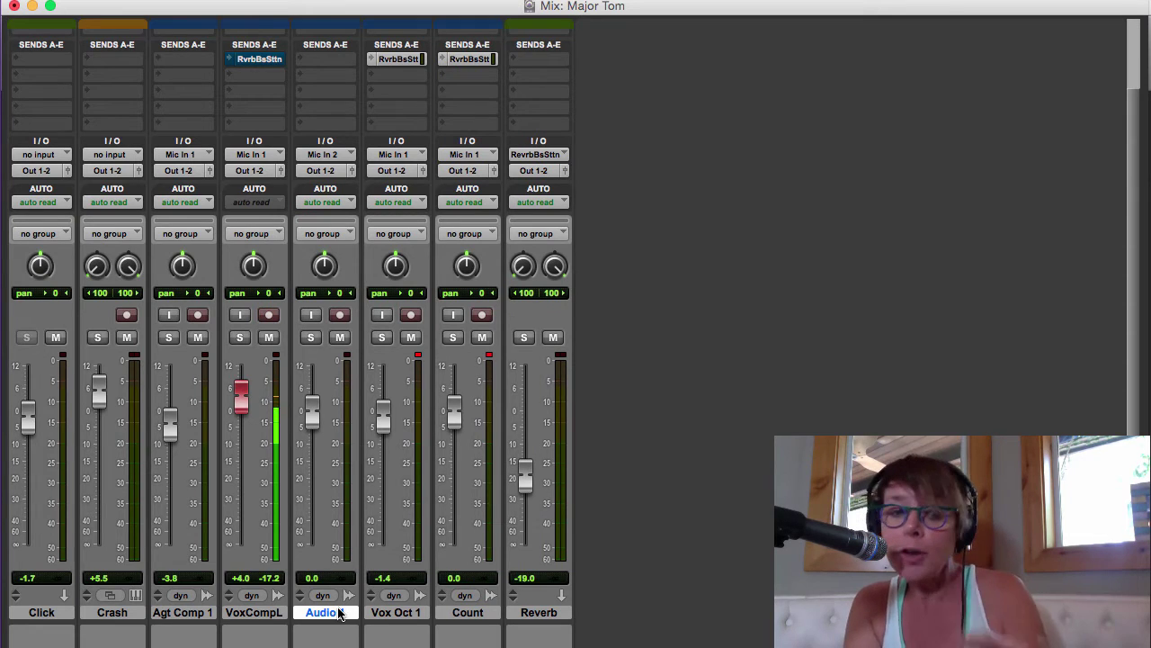
{"action": "double_click", "coordinate": [340, 614]}
{"action": "type", "text": "Chrs Vox 1"}
{"action": "key", "text": "Return"}
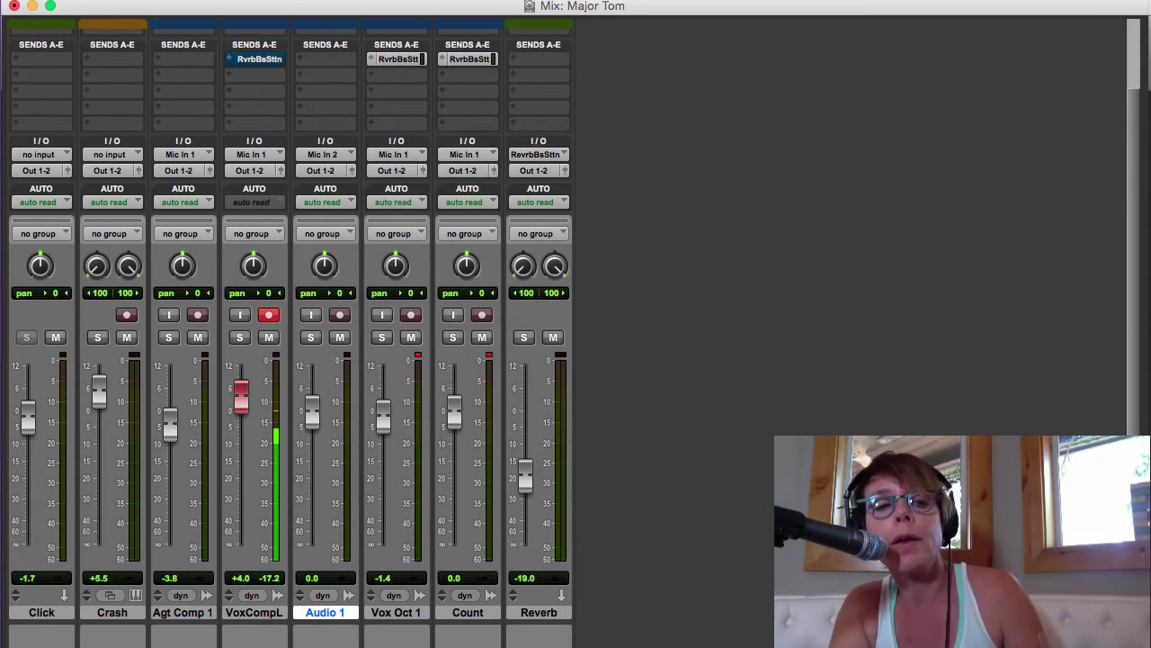
Set the Chrs Vox 1 input to Interface > Mic In 1
{"action": "left_click", "coordinate": [329, 160]}
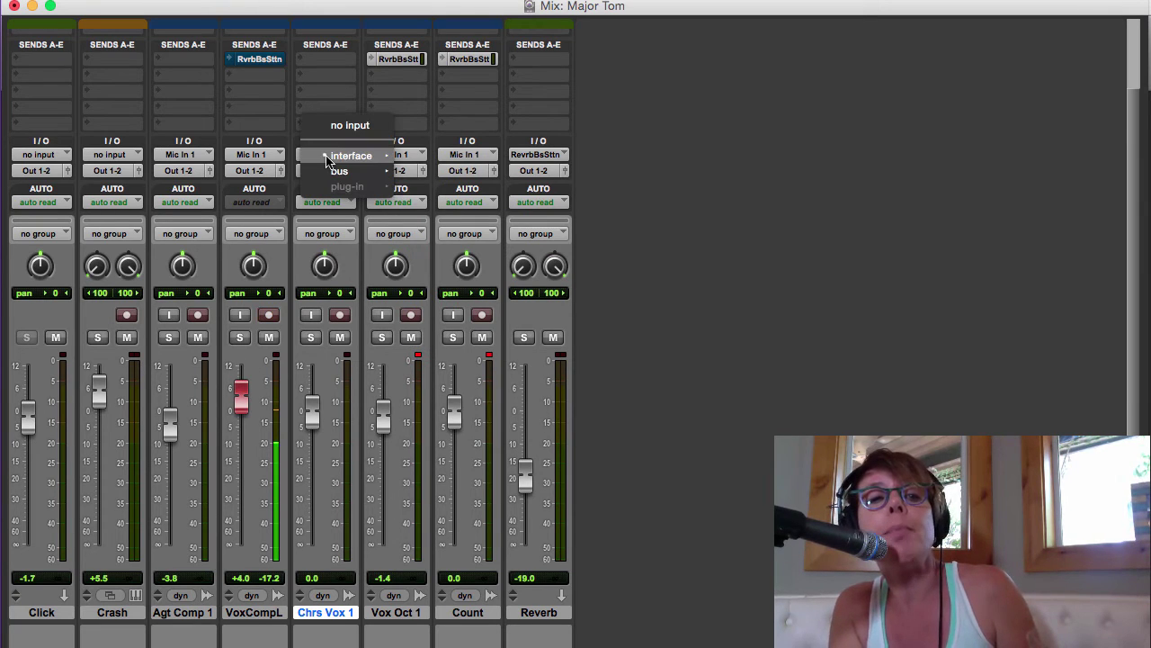
{"action": "mouse_move", "coordinate": [347, 155]}
{"action": "left_click", "coordinate": [450, 159]}
{"action": "scroll", "coordinate": [529, 191], "scroll_direction": "up", "scroll_amount": 3}
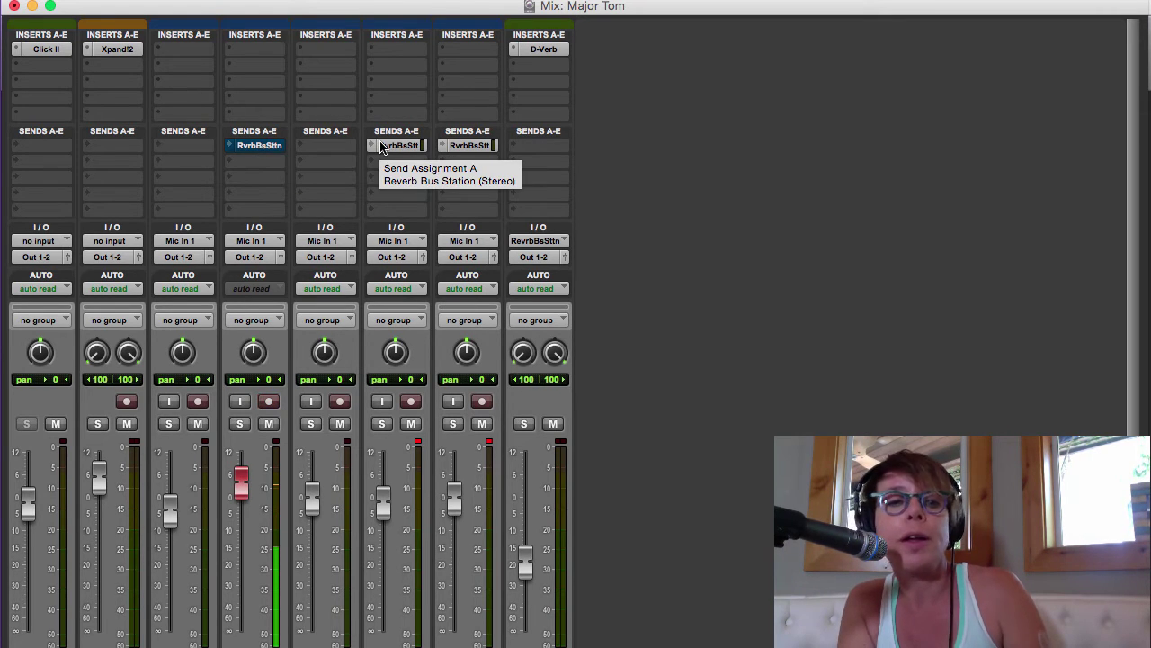
Assign send A of Chrs Vox 1 to Reverb Bus Station and record-arm the track
{"action": "left_click", "coordinate": [324, 145]}
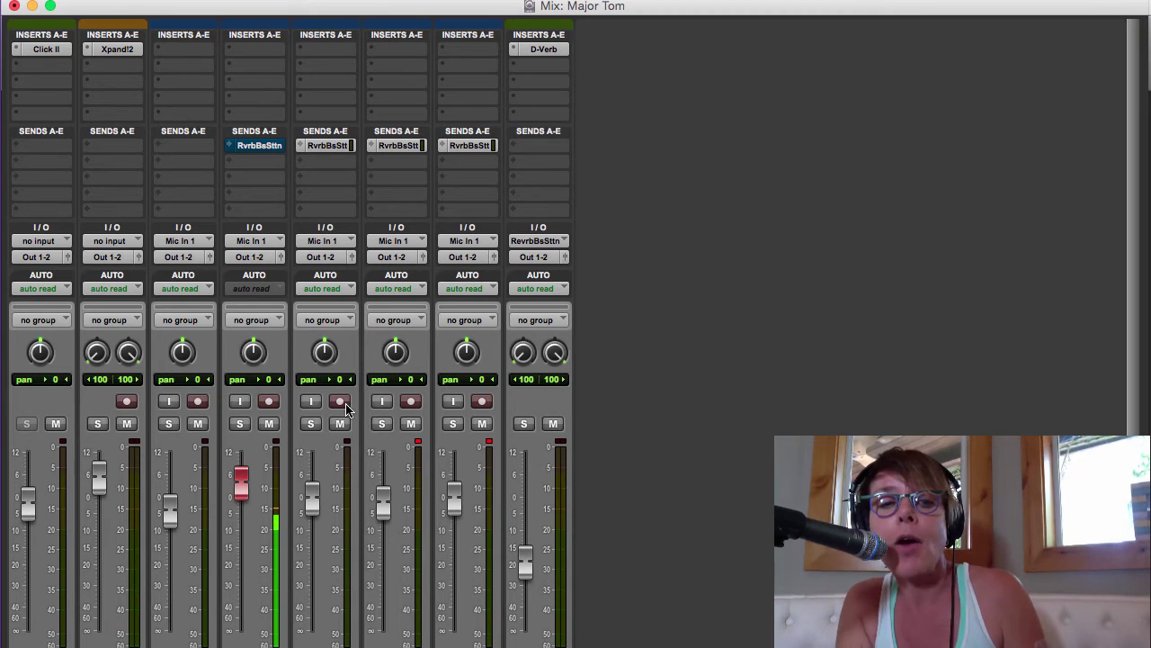
{"action": "left_click", "coordinate": [339, 401]}
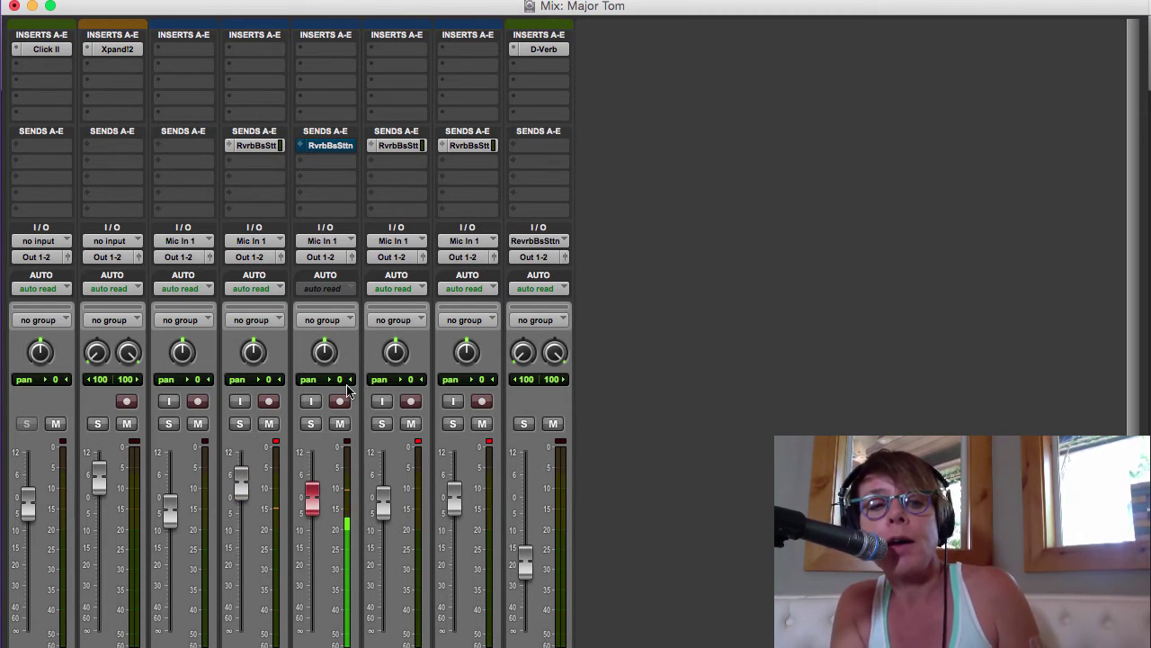
{"action": "left_click", "coordinate": [476, 0]}
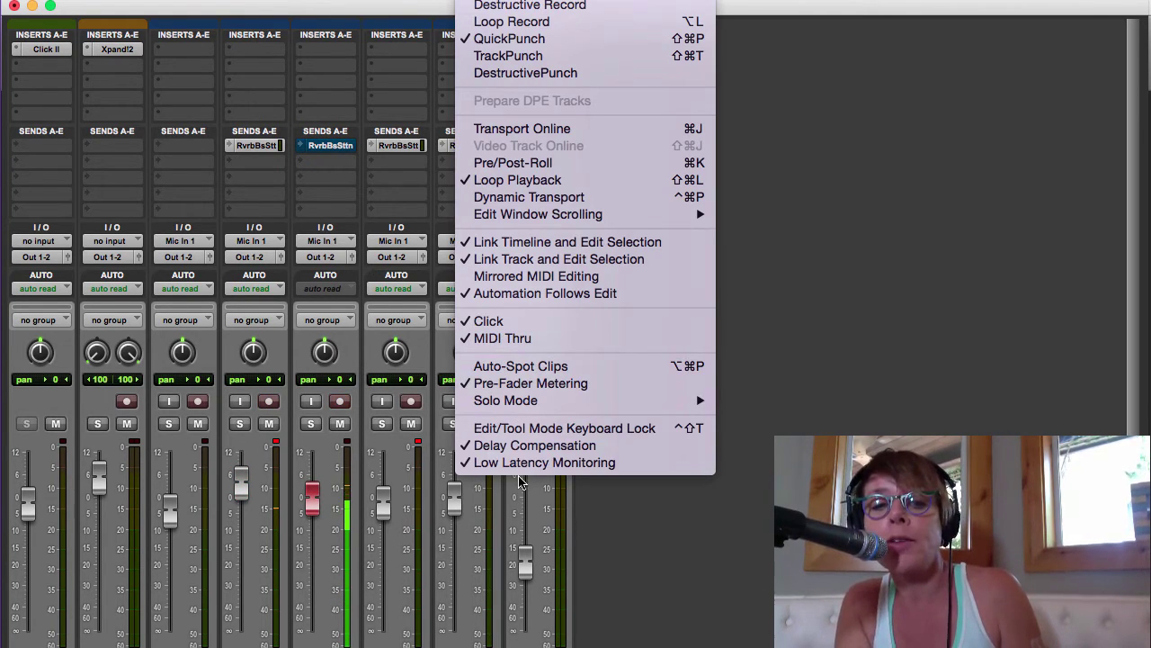
{"action": "left_click", "coordinate": [542, 535]}
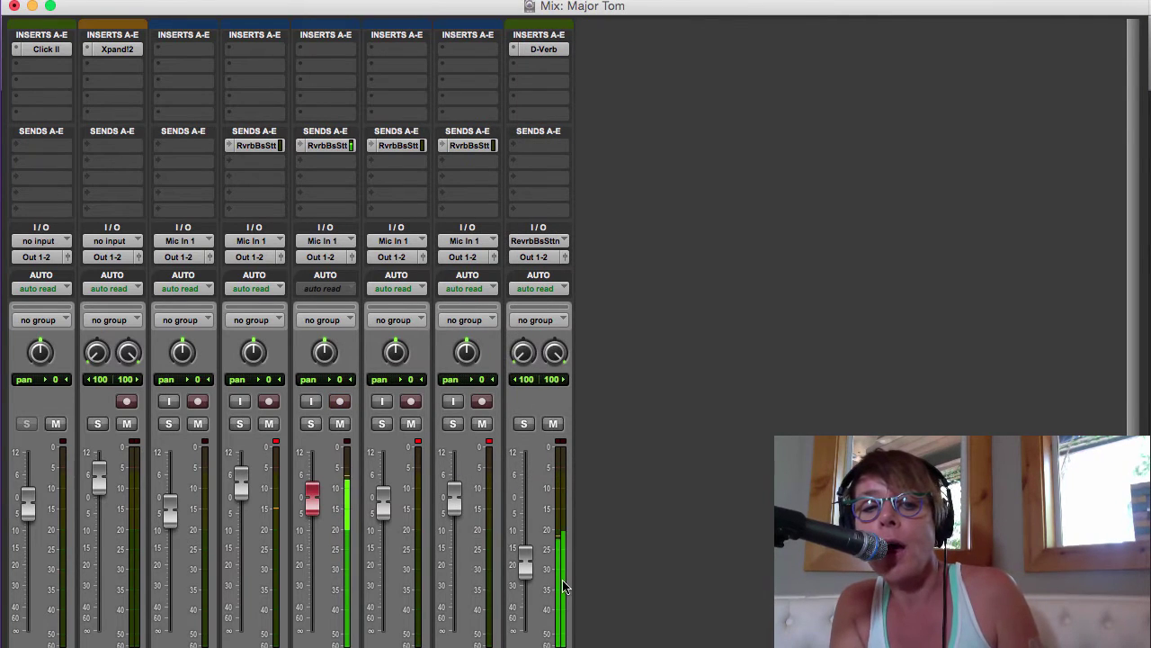
Push up the D-Verb aux return fader
{"action": "left_click_drag", "start_coordinate": [526, 565], "coordinate": [529, 529]}
{"action": "scroll", "coordinate": [403, 528], "scroll_direction": "down", "scroll_amount": 3}
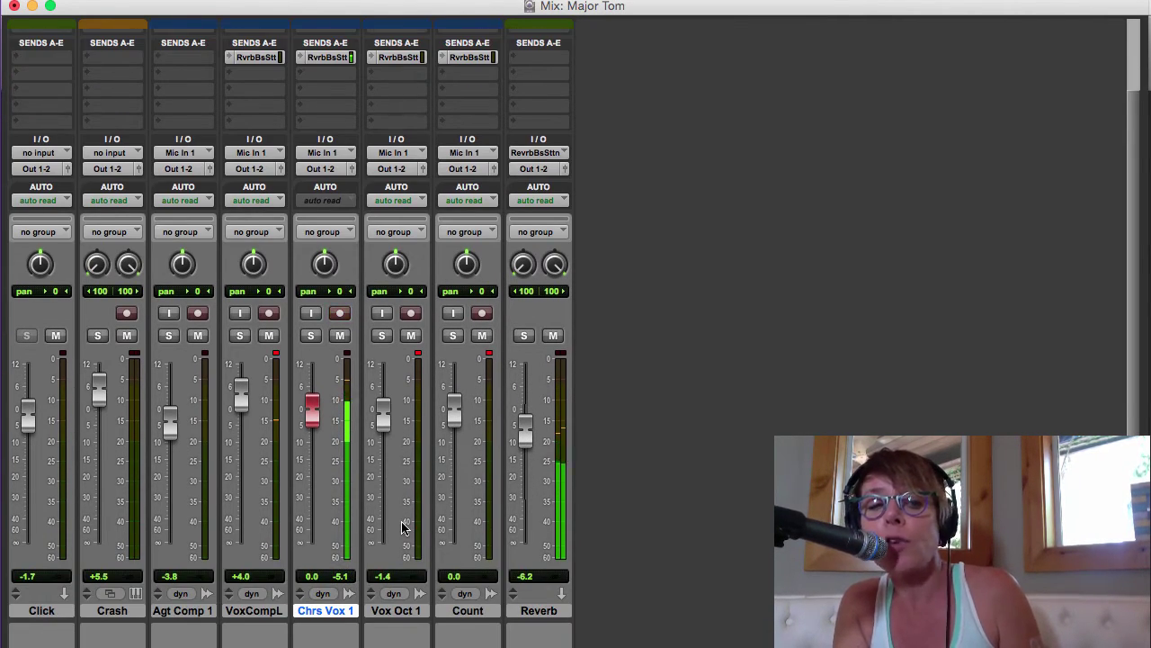
{"action": "scroll", "coordinate": [403, 528], "scroll_direction": "up", "scroll_amount": 1}
In the Edit window, place the Chrs Vox 1 insertion point at 18|3|000 and show the Transport window
{"action": "key", "text": "super+equal"}
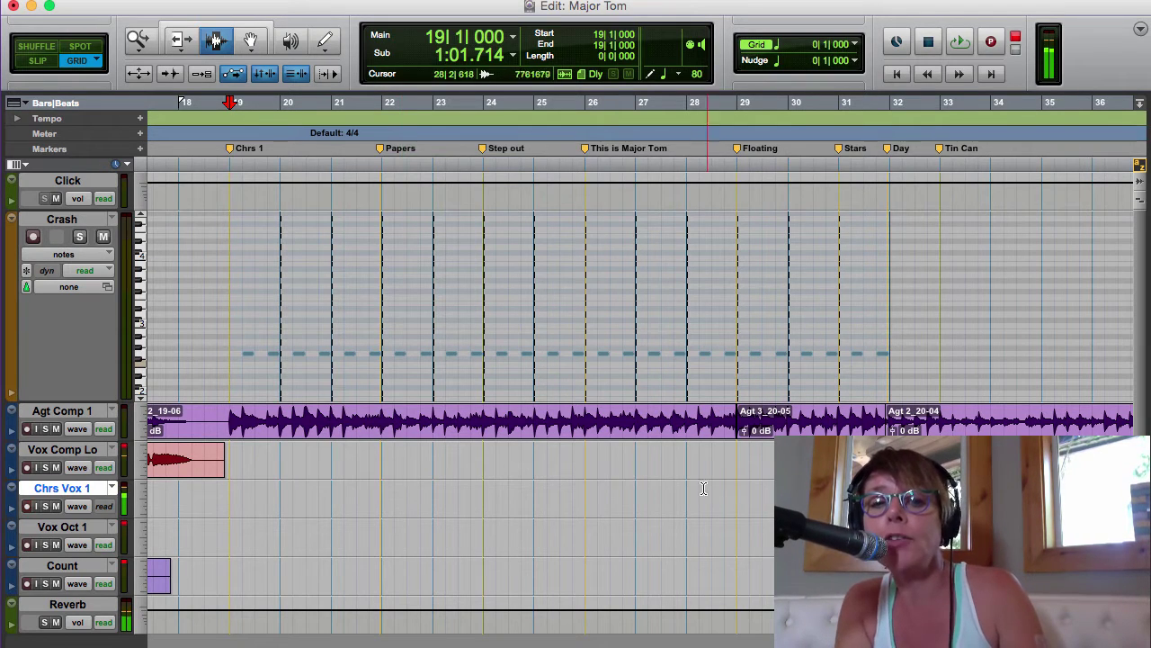
{"action": "scroll", "coordinate": [309, 520], "scroll_direction": "left", "scroll_amount": 5}
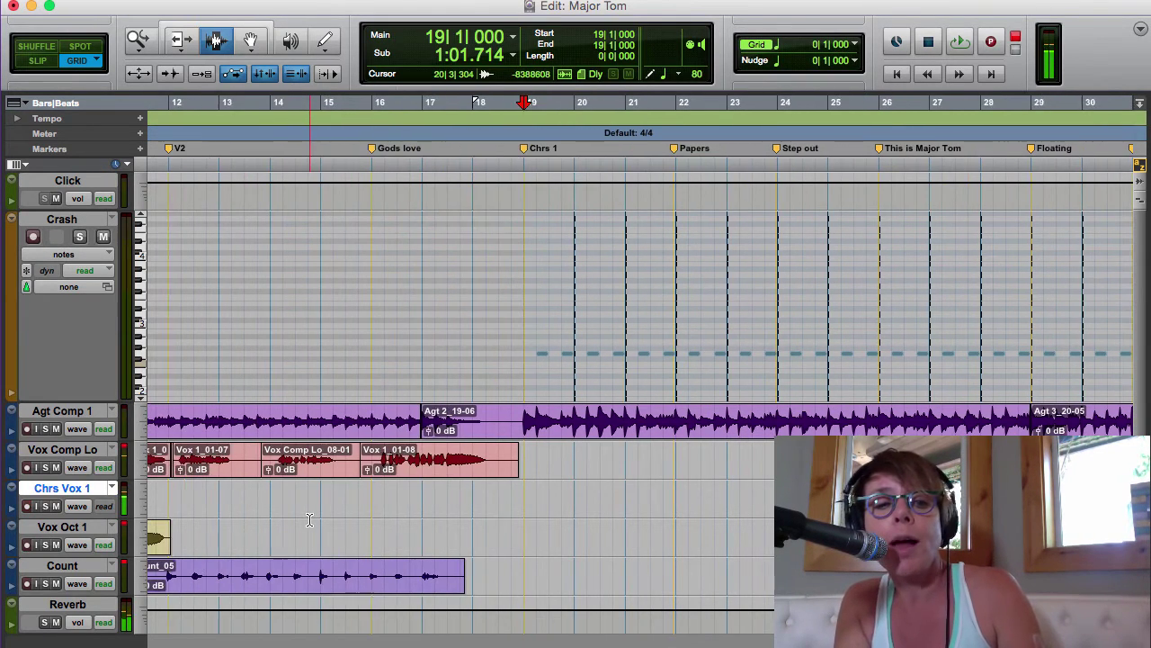
{"action": "left_click", "coordinate": [496, 513]}
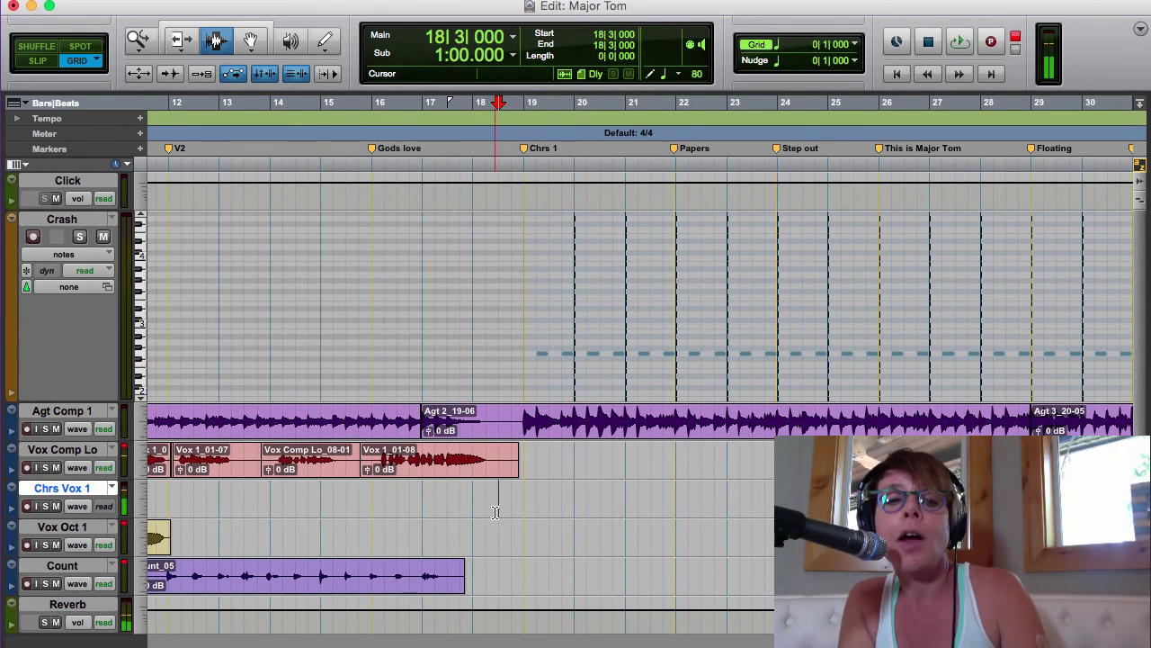
{"action": "left_click", "coordinate": [524, 508]}
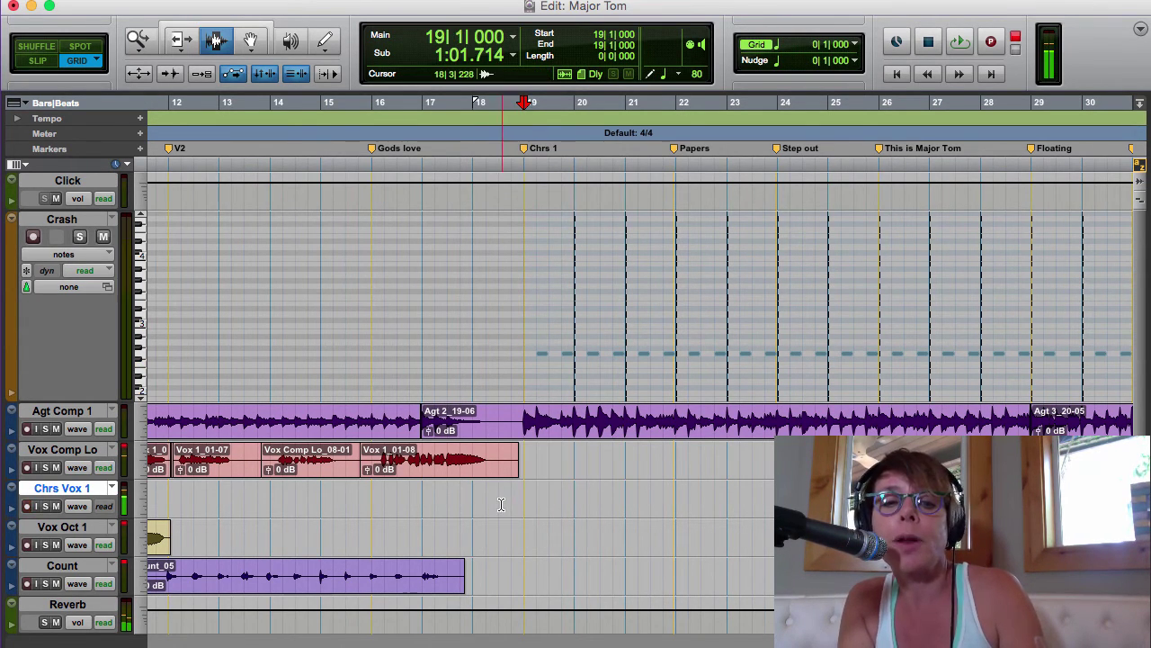
{"action": "left_click", "coordinate": [501, 504]}
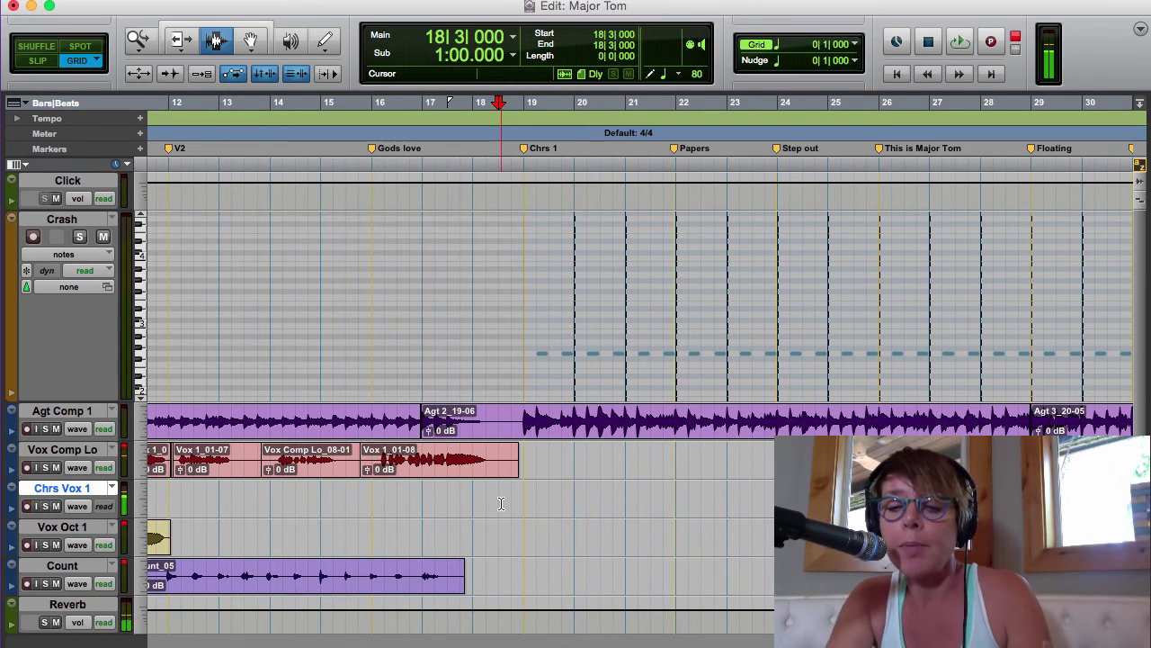
{"action": "left_click", "coordinate": [594, 0]}
{"action": "left_click", "coordinate": [648, 281]}
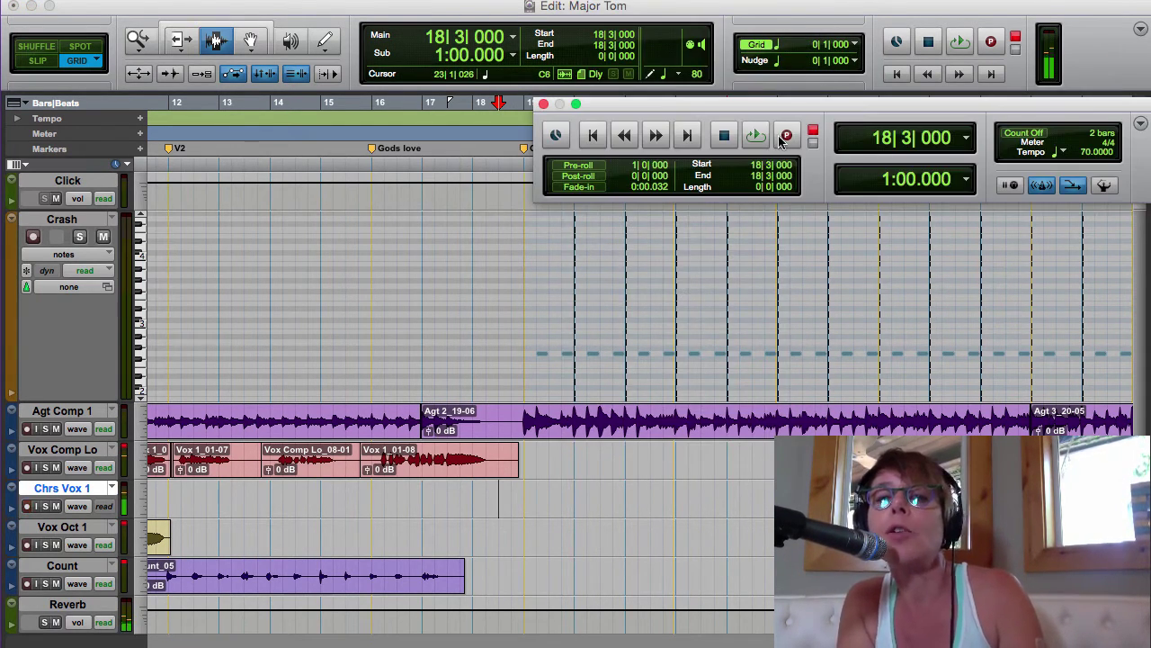